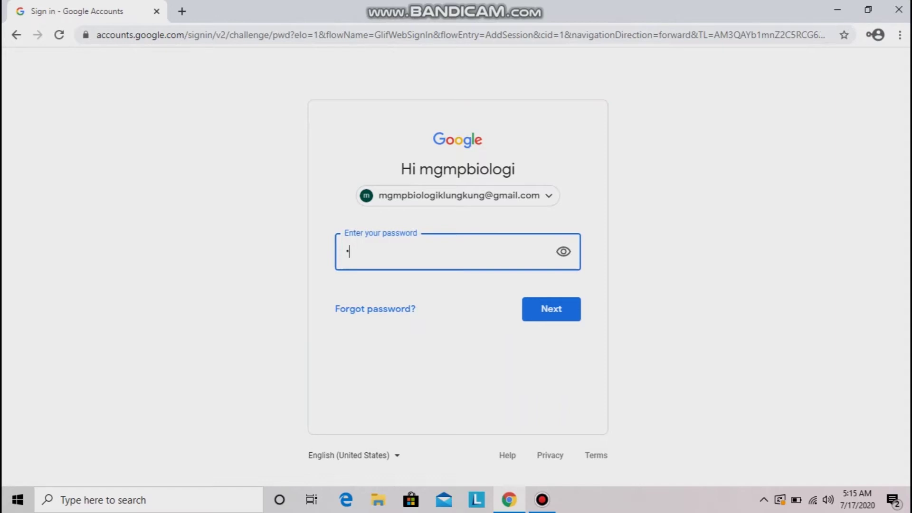
# Enter the account password and submit it to finish signing in to Google
pyautogui.write('********')
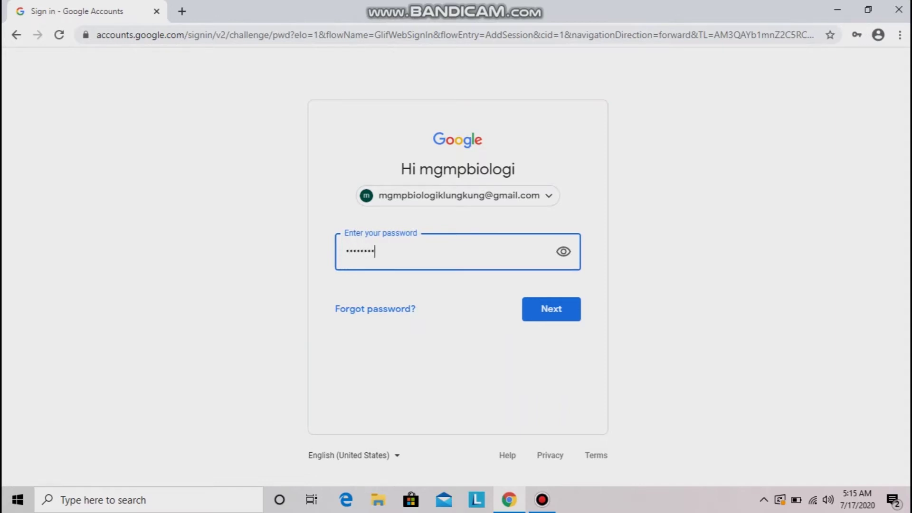
pyautogui.write('**')
pyautogui.press('Return')
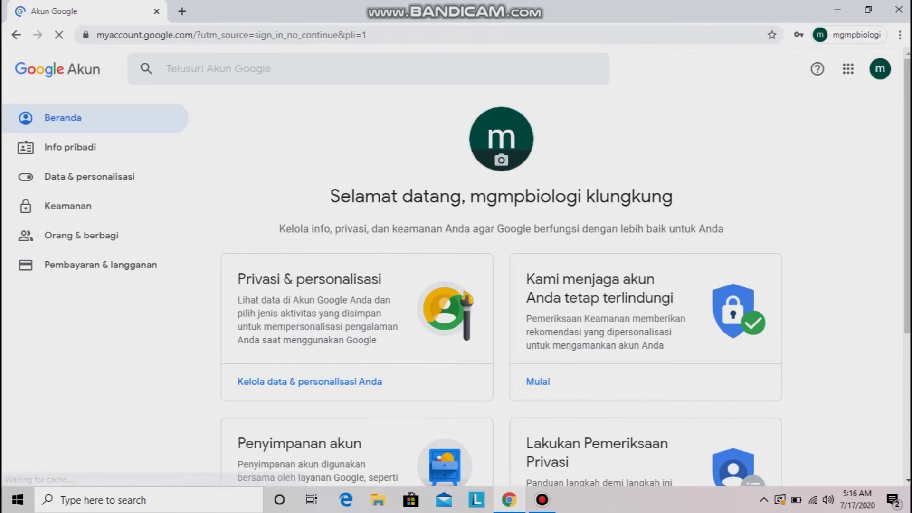
# Launch Google Classroom from the Google apps panel in a new tab
pyautogui.click(847, 69)
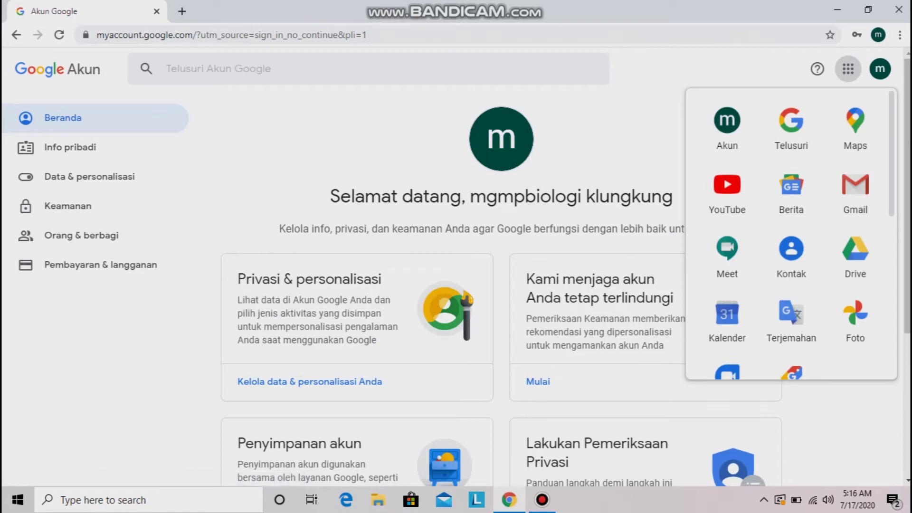
pyautogui.click(848, 69)
pyautogui.click(848, 69)
pyautogui.scroll(-5, 790, 314)
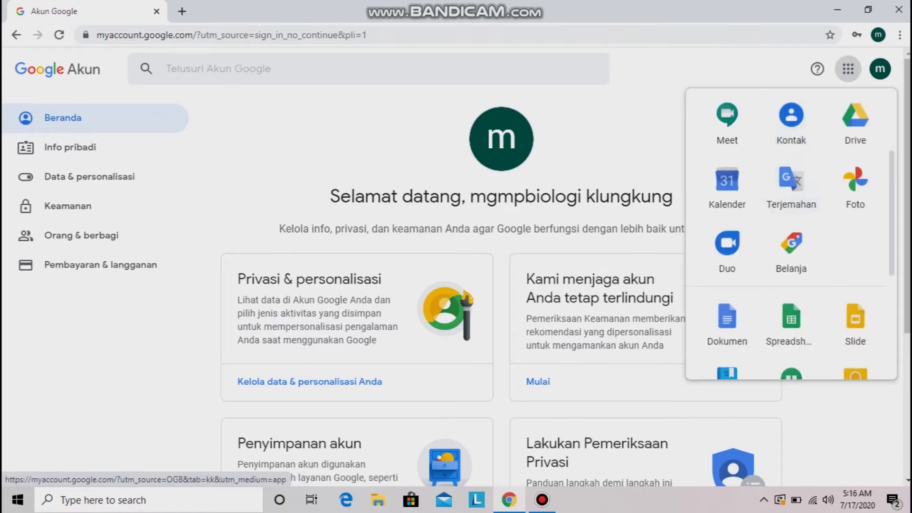
pyautogui.click(791, 313)
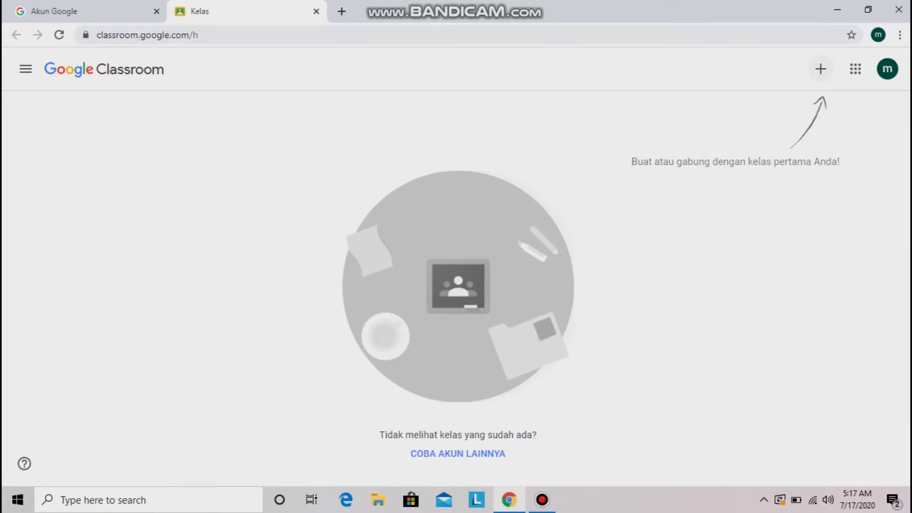
# Create the class 'X Mipa 1', accepting the school-use notice, and return to the classes list
pyautogui.click(821, 68)
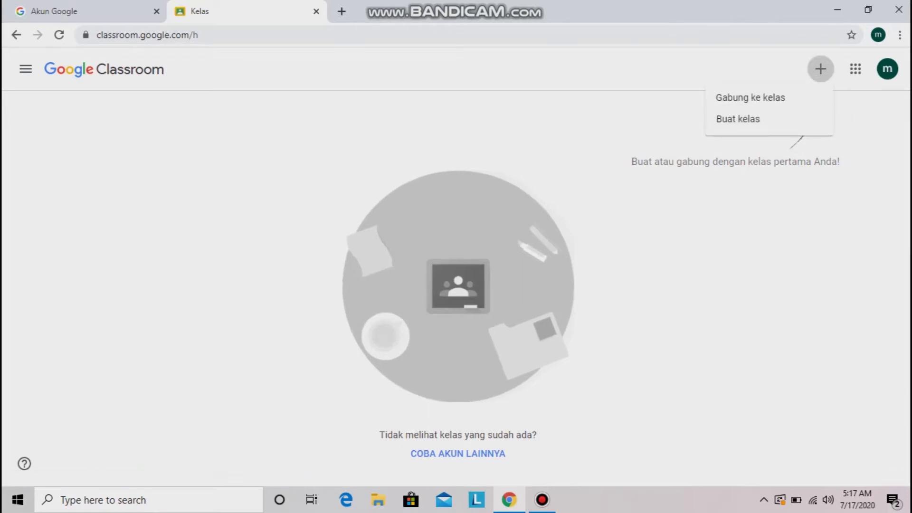
pyautogui.click(740, 119)
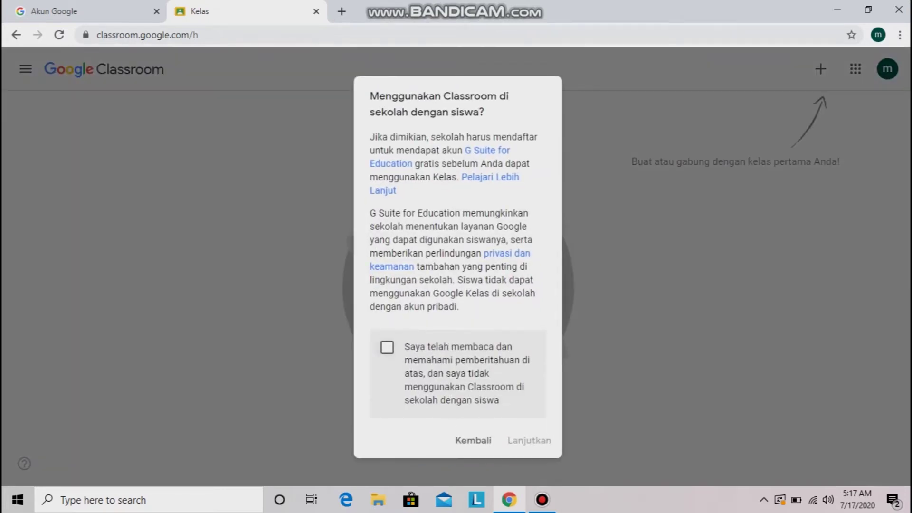
pyautogui.click(387, 347)
pyautogui.click(529, 440)
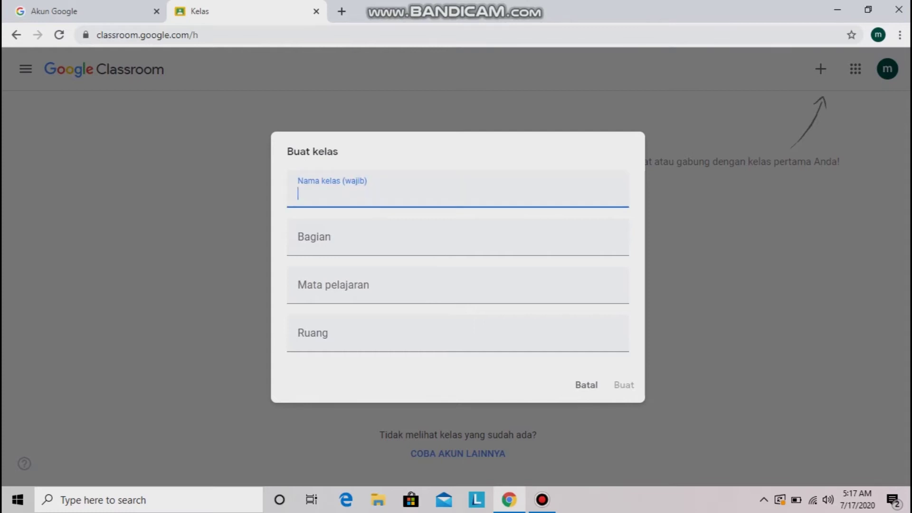
pyautogui.write('X Mipa 1')
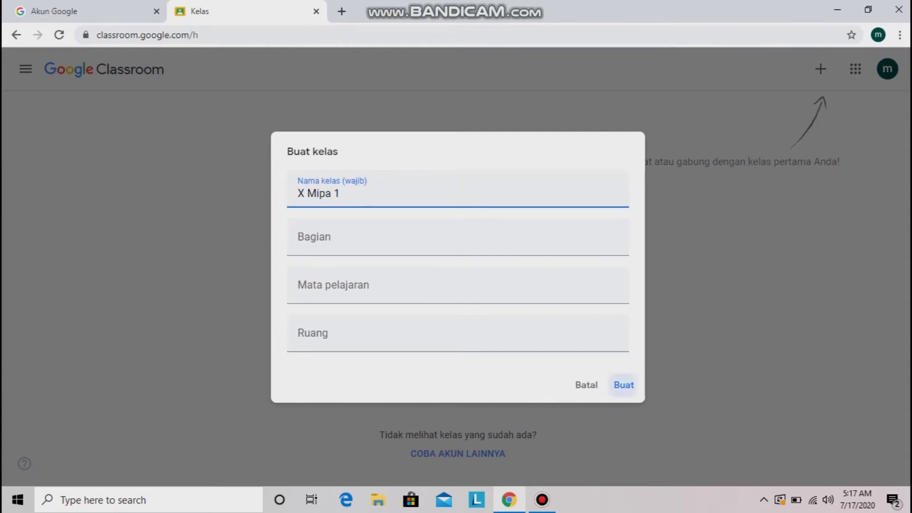
pyautogui.press('Return')
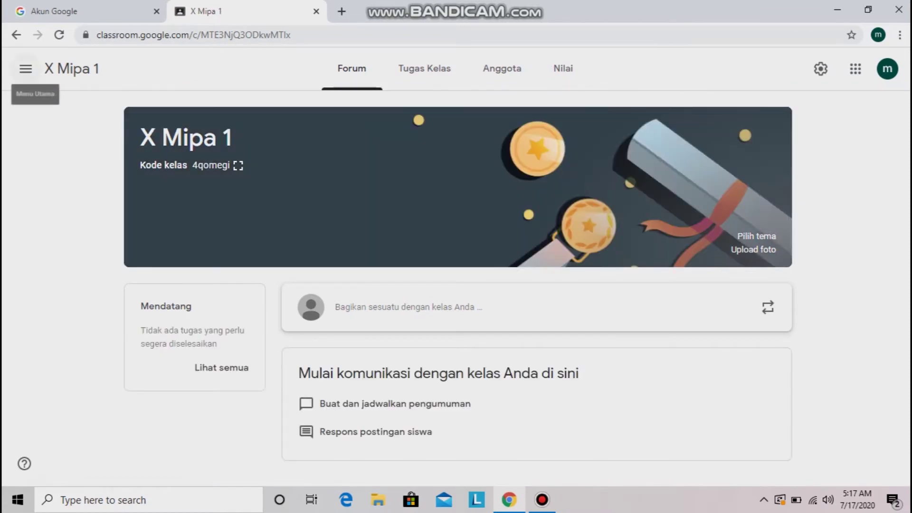
pyautogui.click(26, 69)
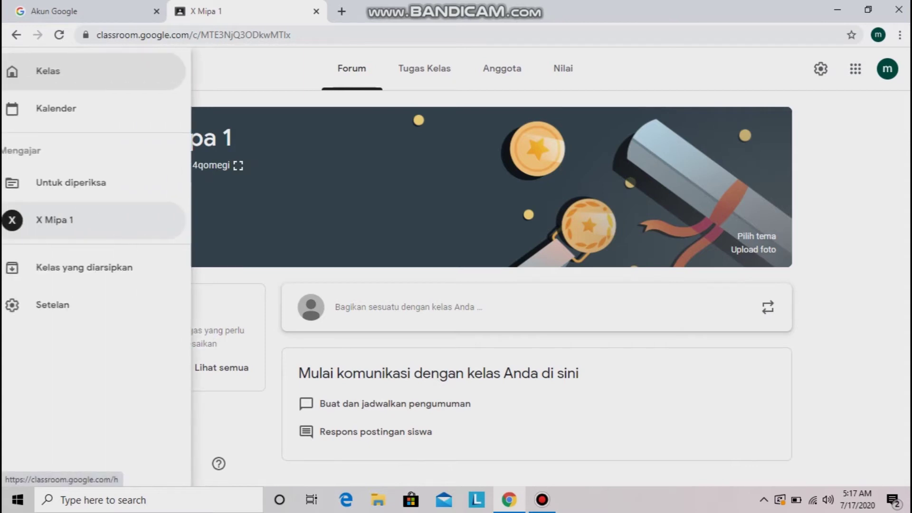
pyautogui.click(62, 70)
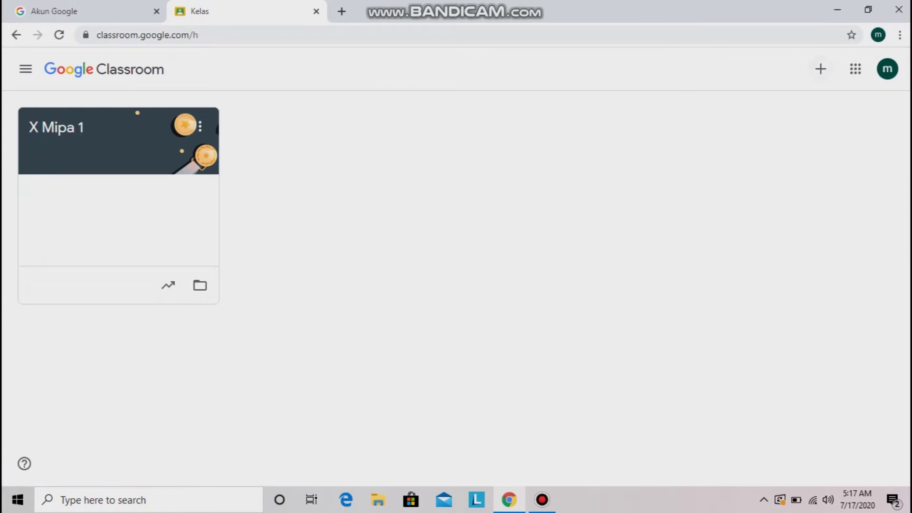
# Create the class 'X Sosial 1', accepting the school-use notice, and return to the classes list
pyautogui.click(820, 69)
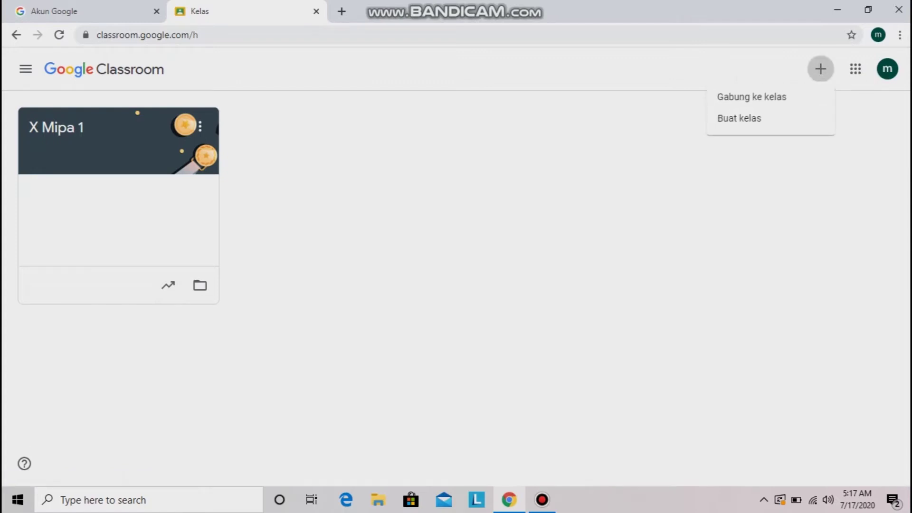
pyautogui.click(744, 119)
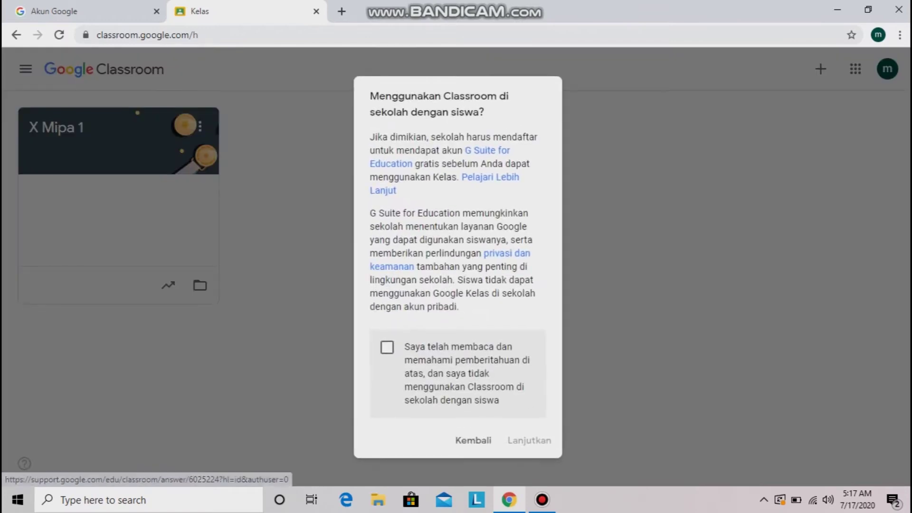
pyautogui.click(387, 347)
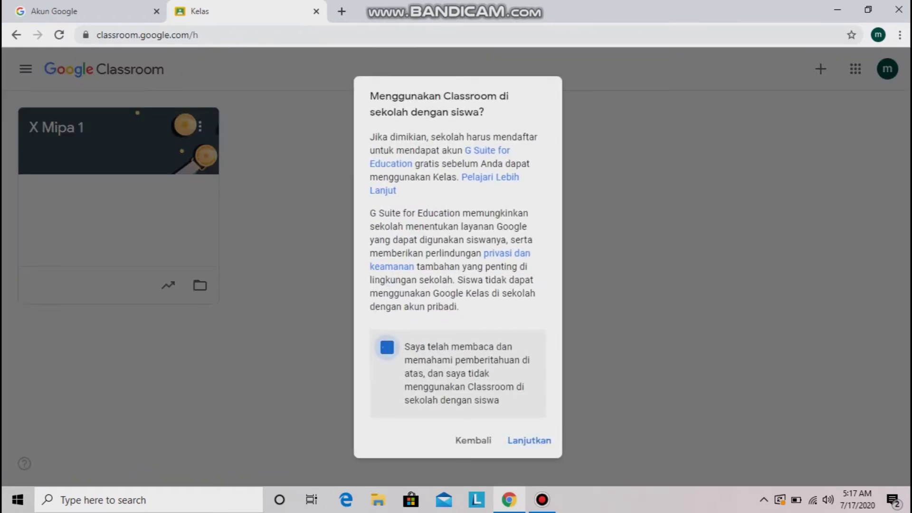
pyautogui.click(529, 440)
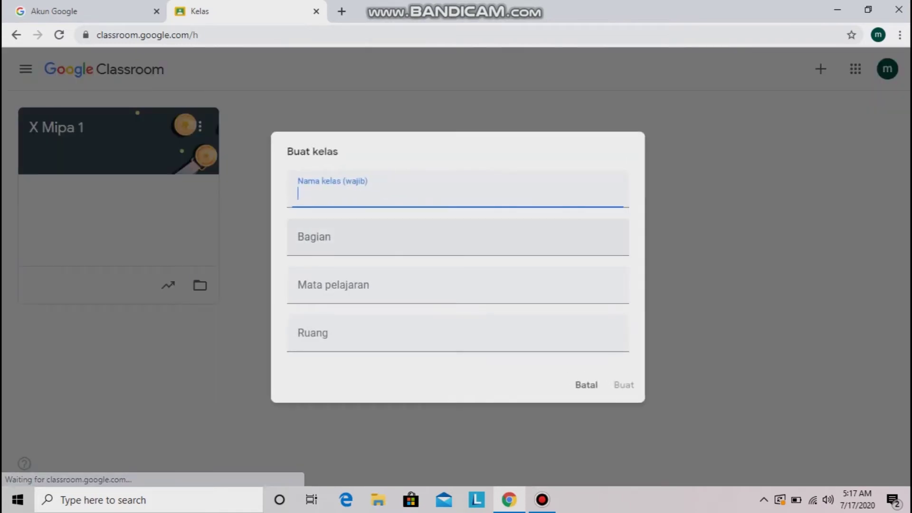
pyautogui.write('X Sosial 1')
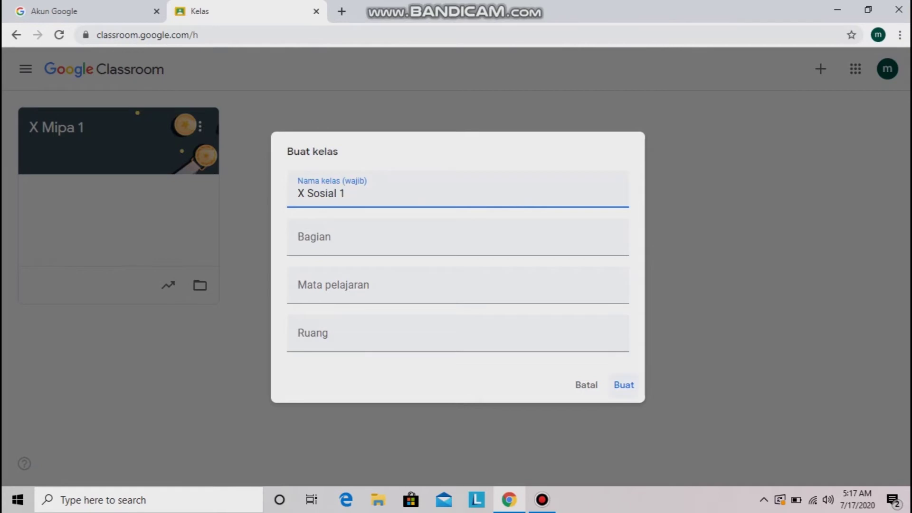
pyautogui.click(618, 385)
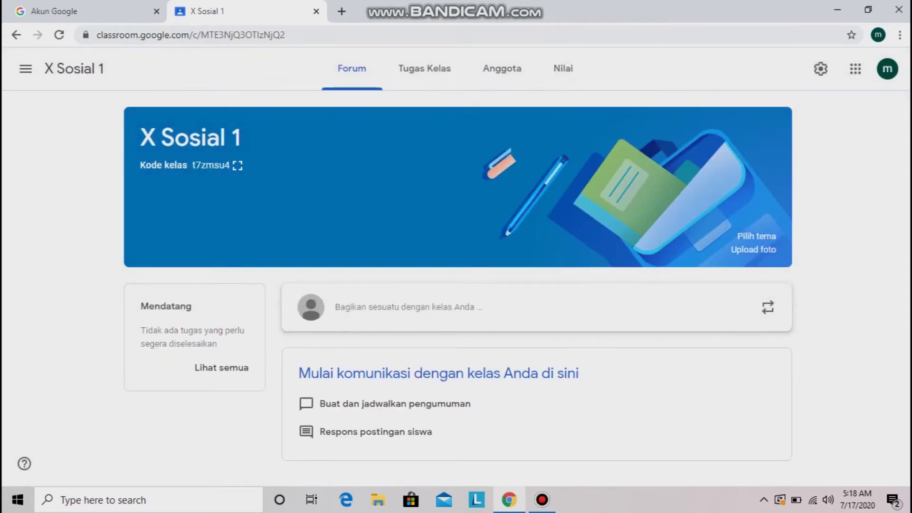
pyautogui.click(26, 68)
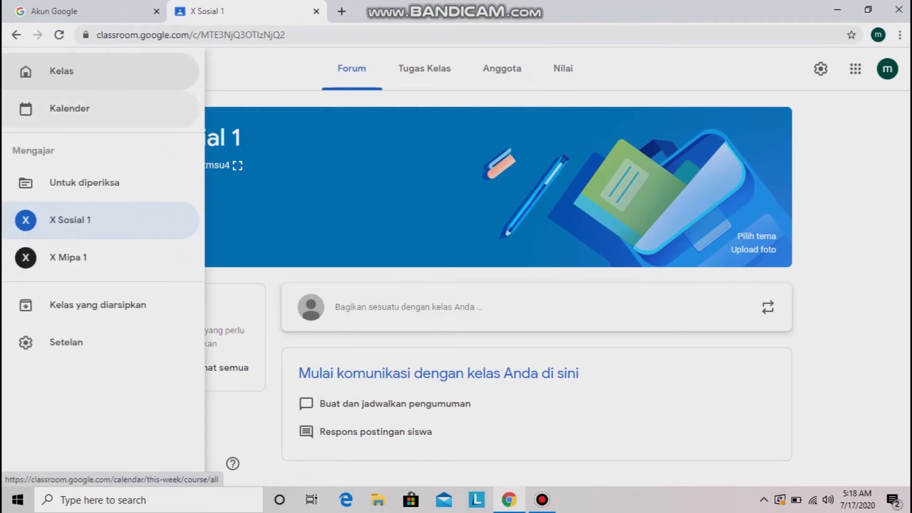
pyautogui.click(62, 71)
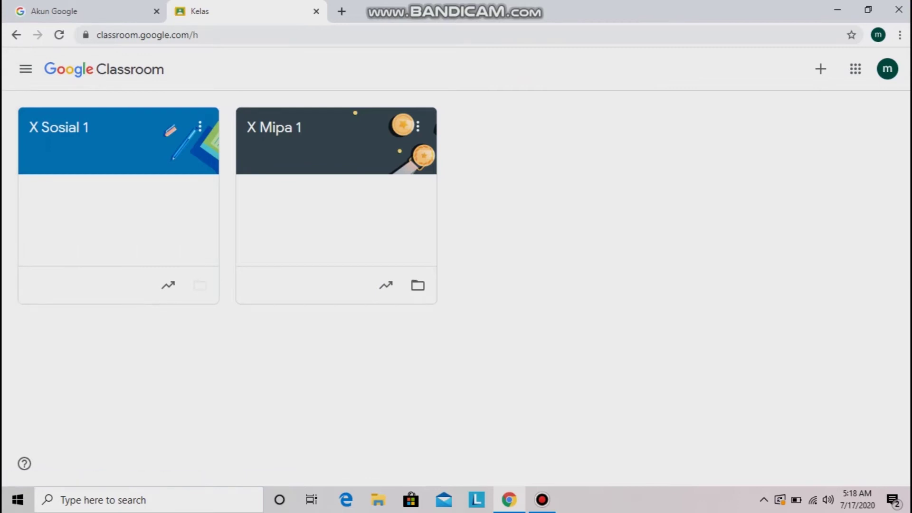
# Create the class 'X Bahasa dan Budaya 1', accepting the school-use notice, and return to the classes list
pyautogui.click(821, 69)
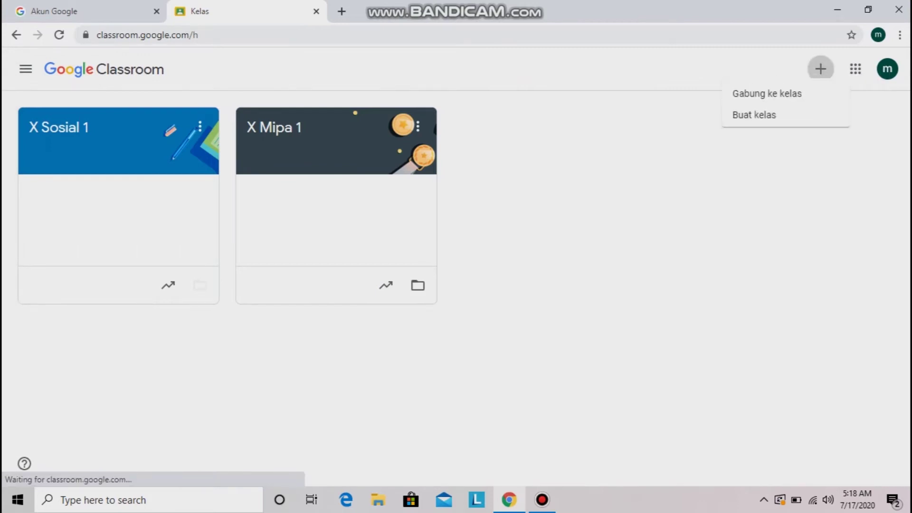
pyautogui.click(751, 118)
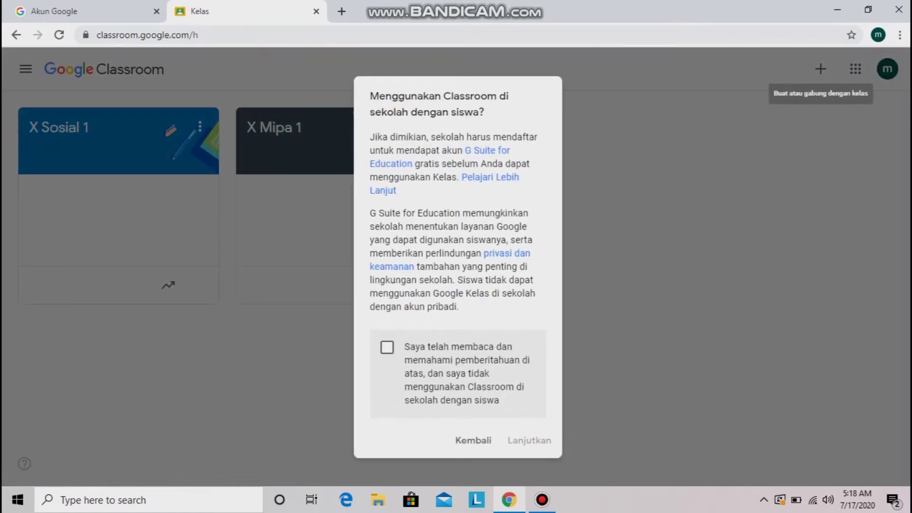
pyautogui.click(387, 347)
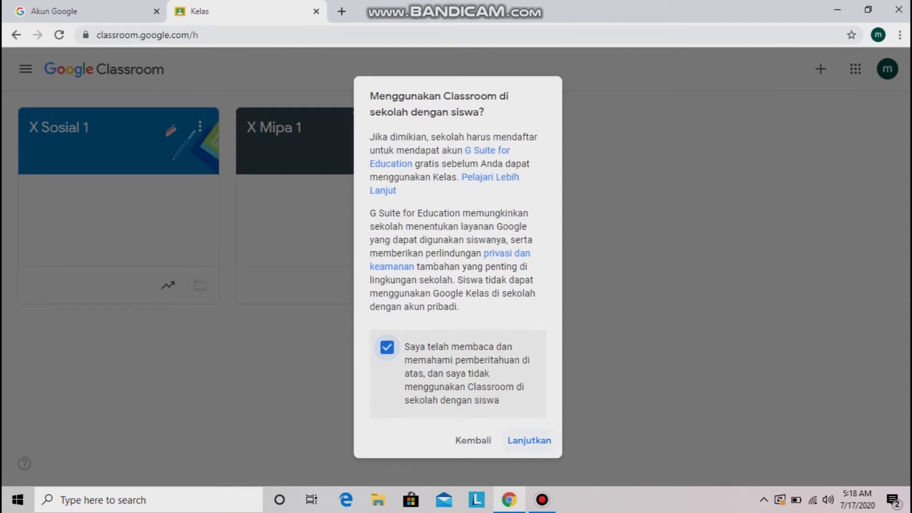
pyautogui.click(545, 439)
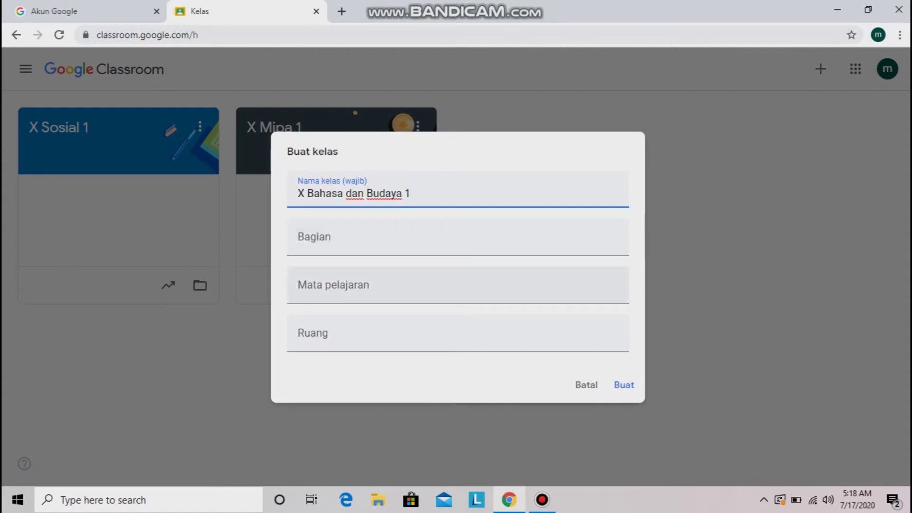
pyautogui.click(624, 385)
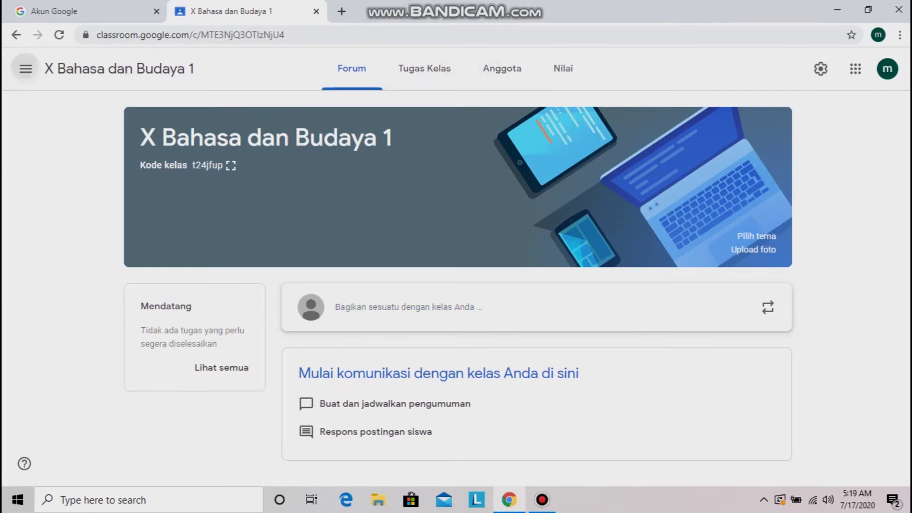
pyautogui.click(25, 69)
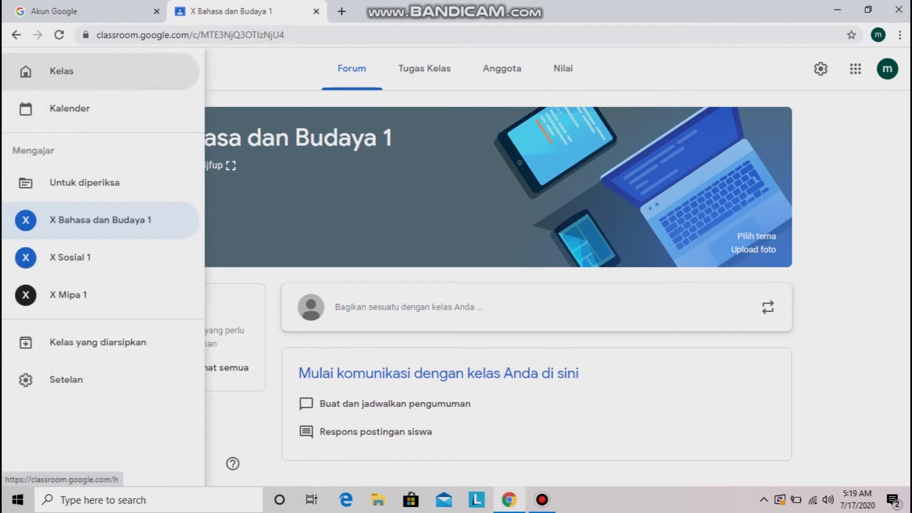
pyautogui.click(25, 70)
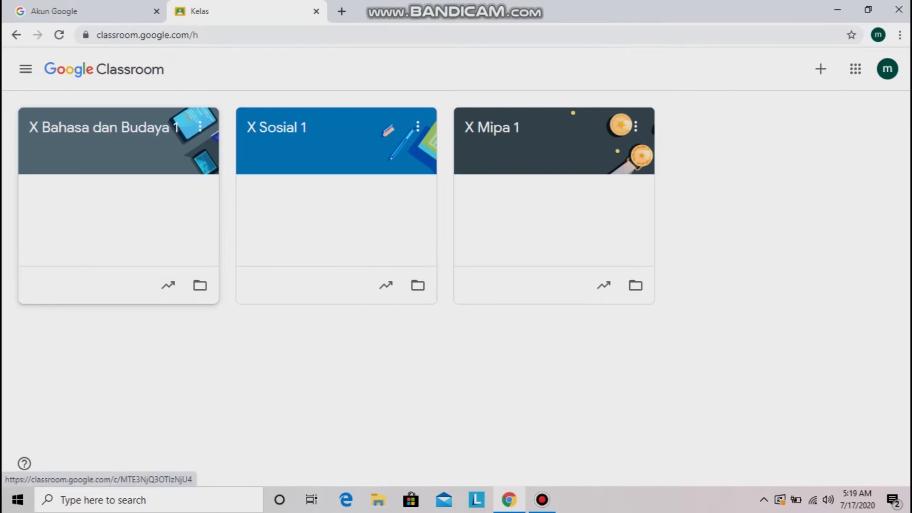
# In X Bahasa dan Budaya 1 classwork, add the topic 'Sastra Indonesia'
pyautogui.click(104, 127)
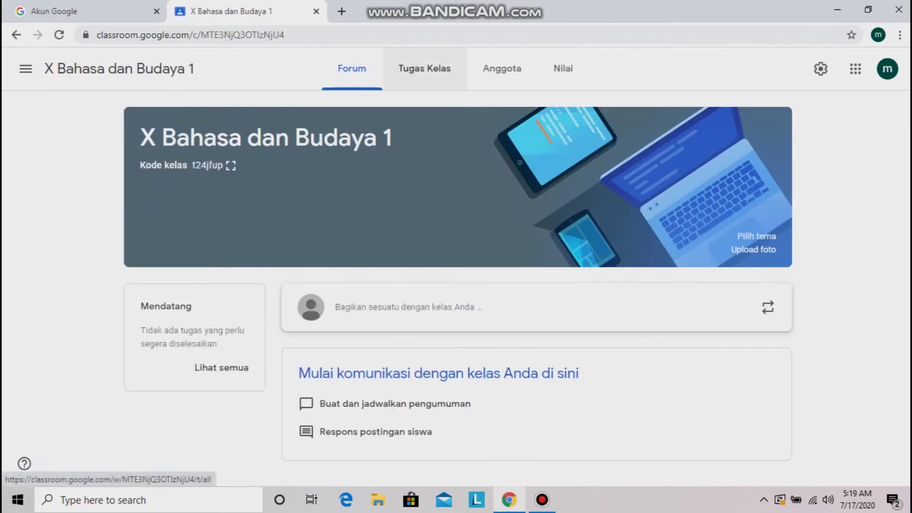
pyautogui.click(424, 68)
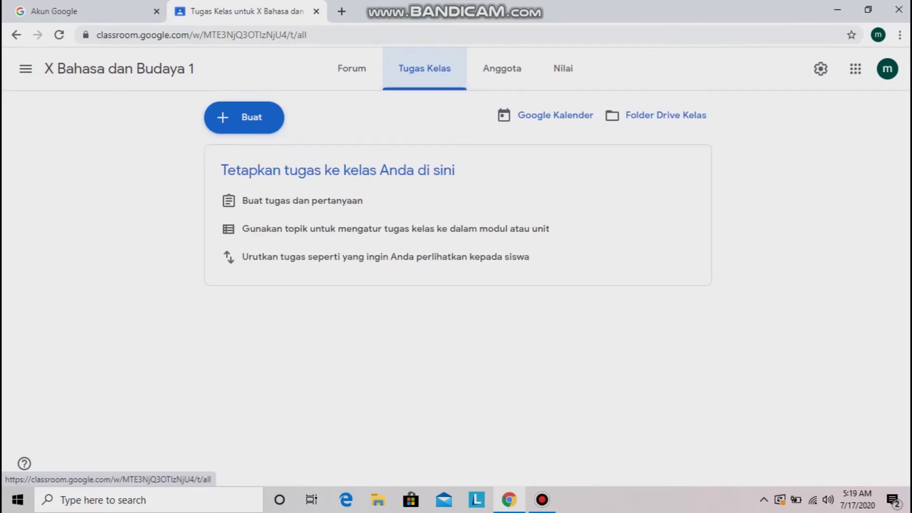
pyautogui.click(244, 118)
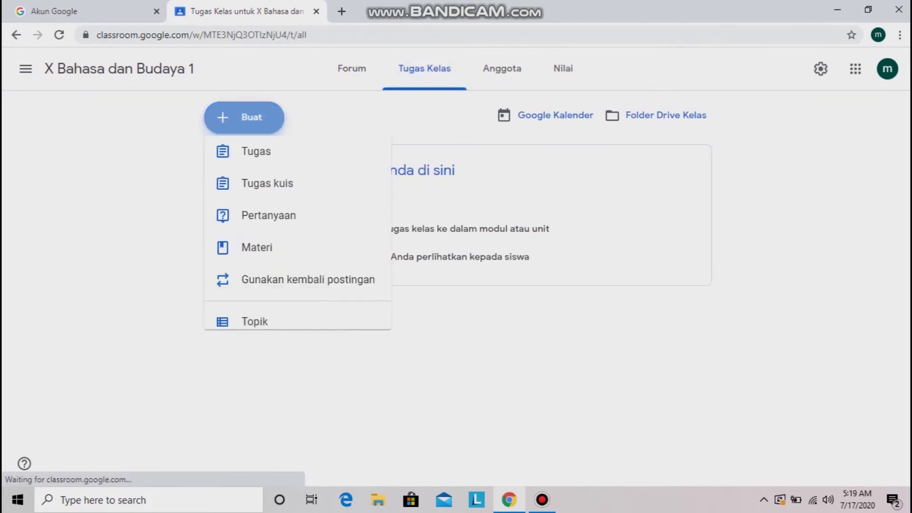
pyautogui.click(265, 330)
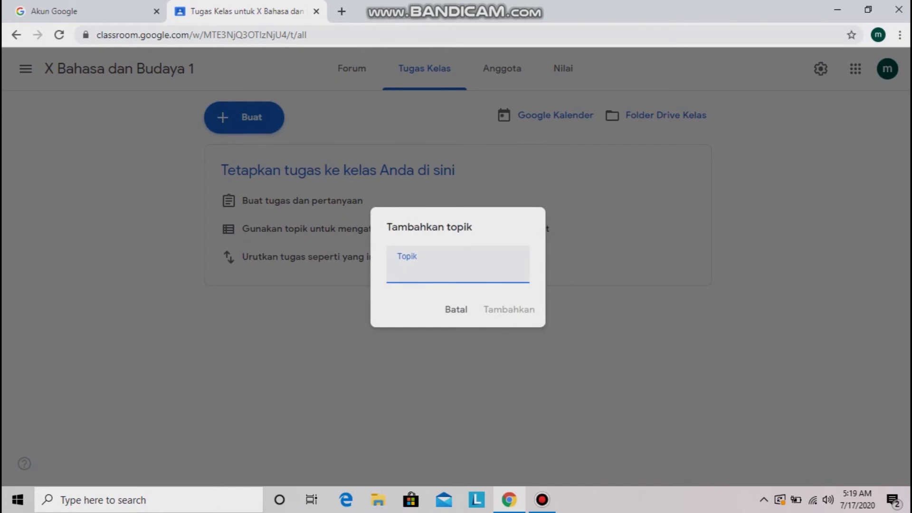
pyautogui.write('sa')
pyautogui.press('BackSpace')
pyautogui.press('BackSpace')
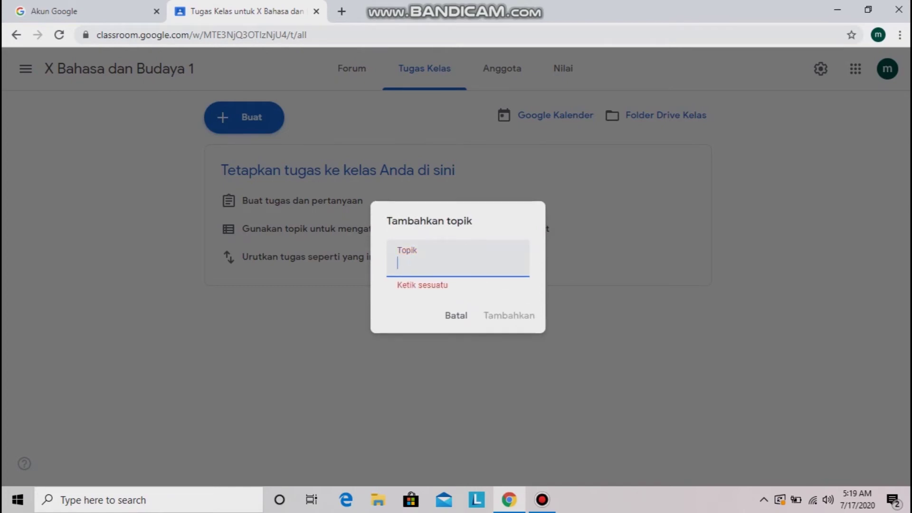
pyautogui.write('Sastra Indonesia')
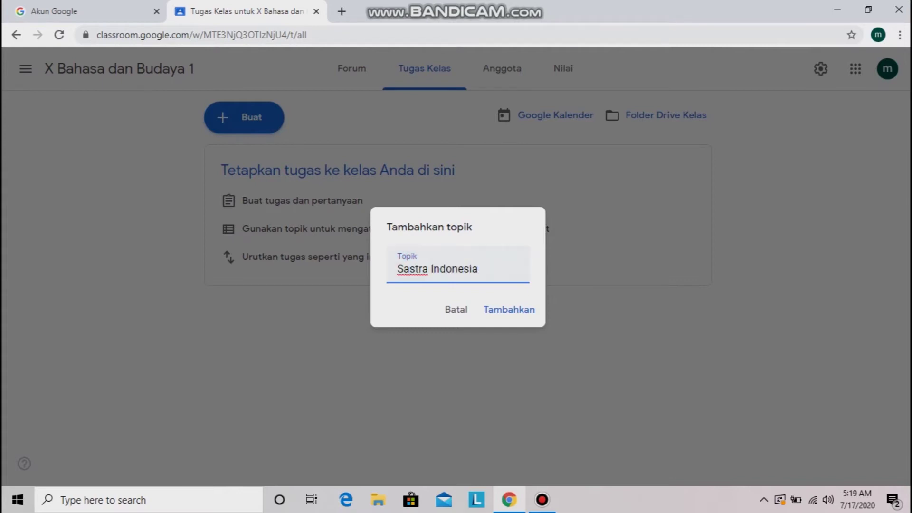
pyautogui.click(501, 310)
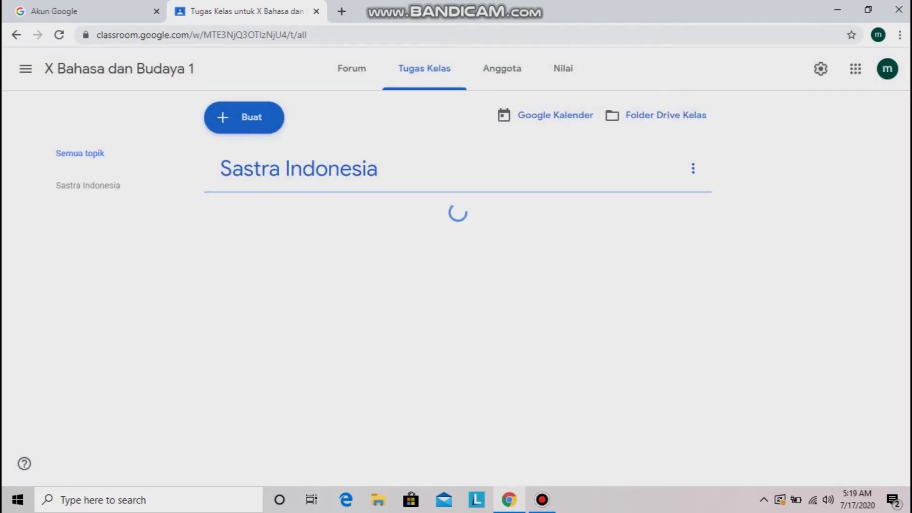
# Add the topic 'Matematika' and bring up the class list menu
pyautogui.click(244, 117)
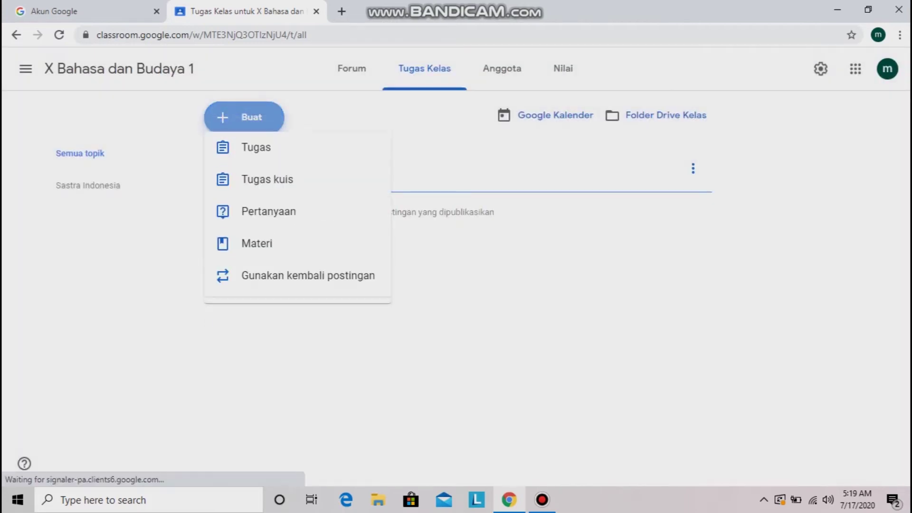
pyautogui.click(257, 331)
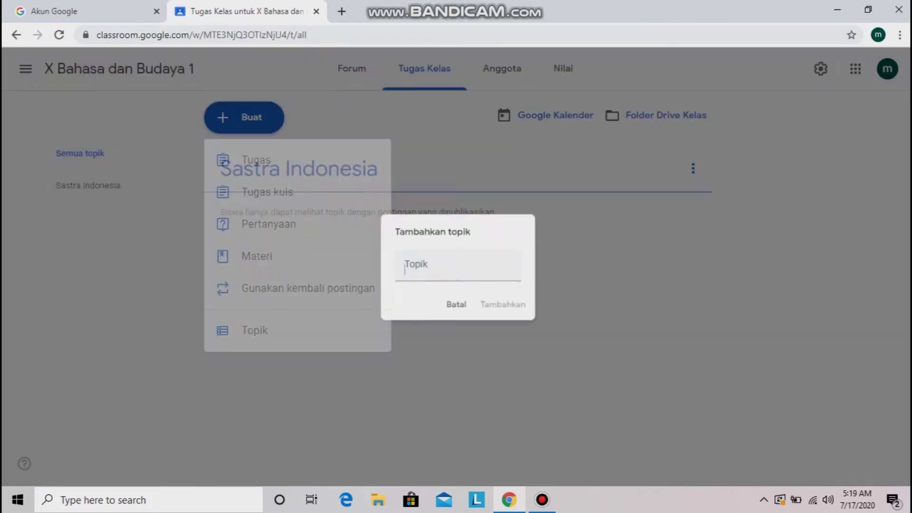
pyautogui.write('Matematika')
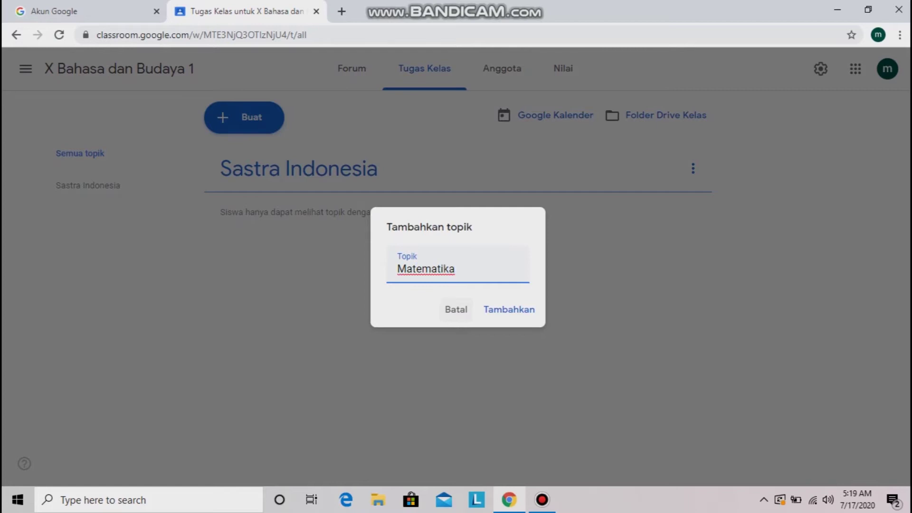
pyautogui.press('Return')
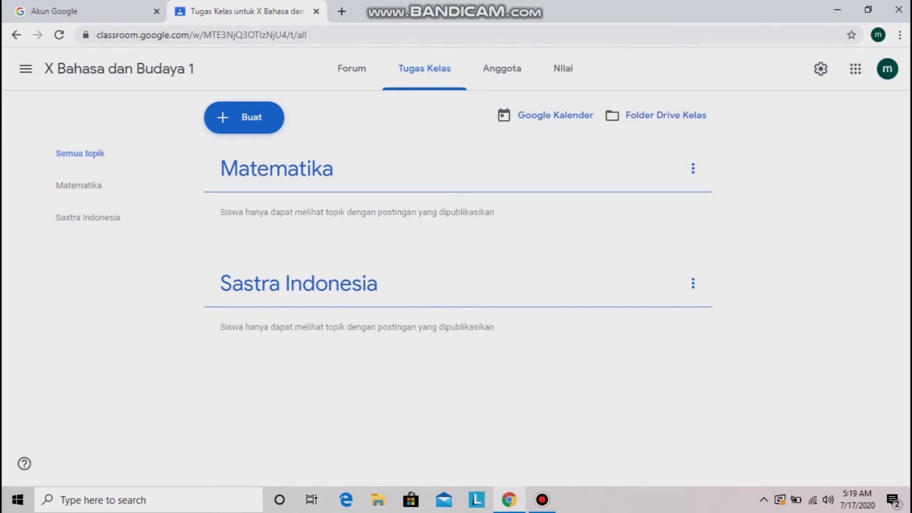
pyautogui.click(25, 69)
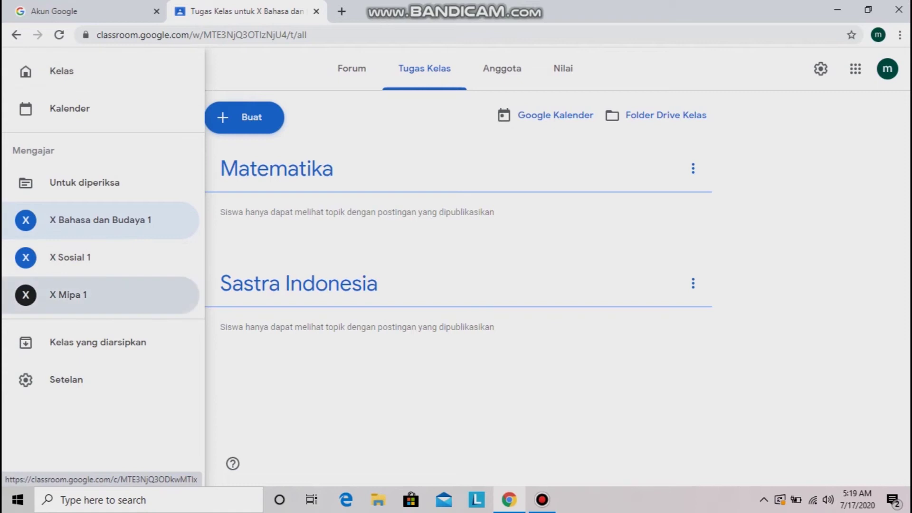
# Switch to X Mipa 1 classwork and add the topic 'Kimia'
pyautogui.click(68, 294)
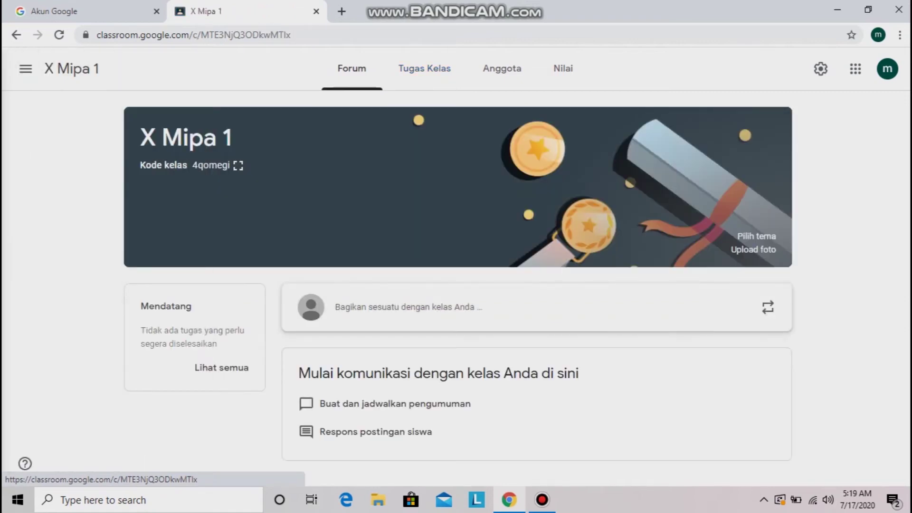
pyautogui.click(424, 68)
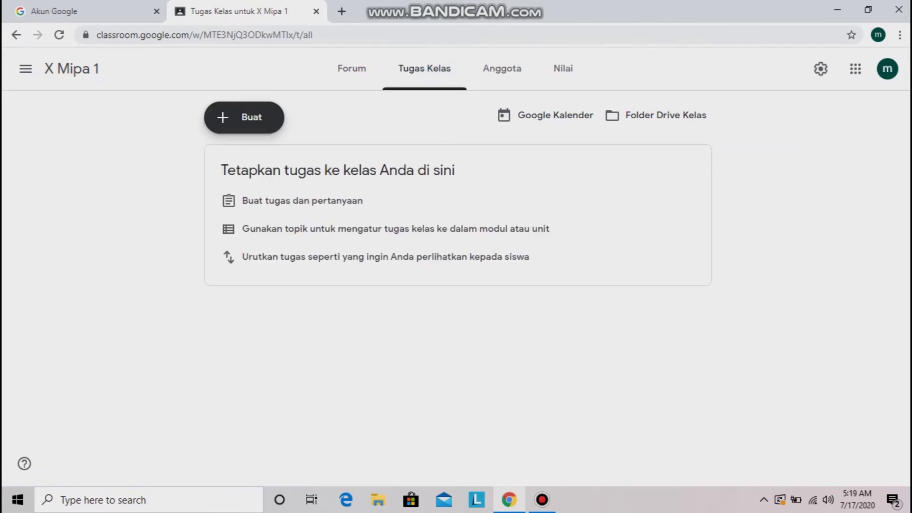
pyautogui.click(245, 117)
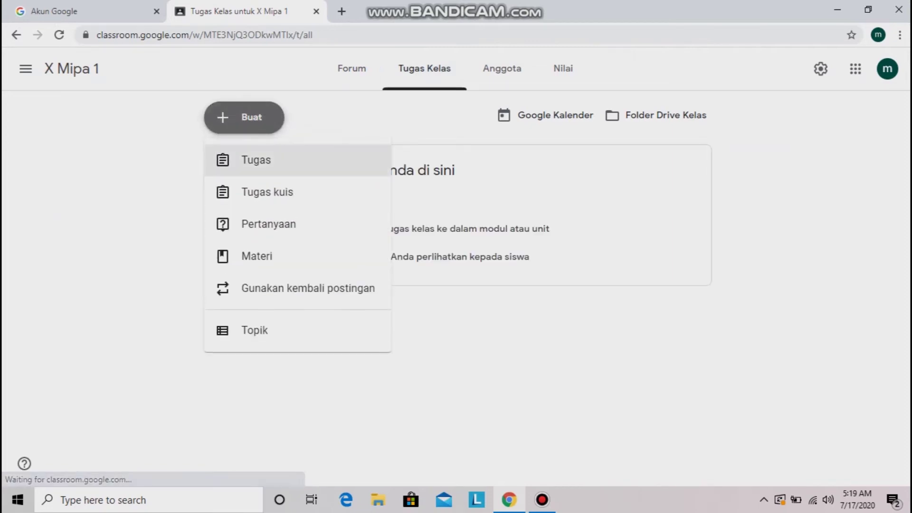
pyautogui.click(249, 330)
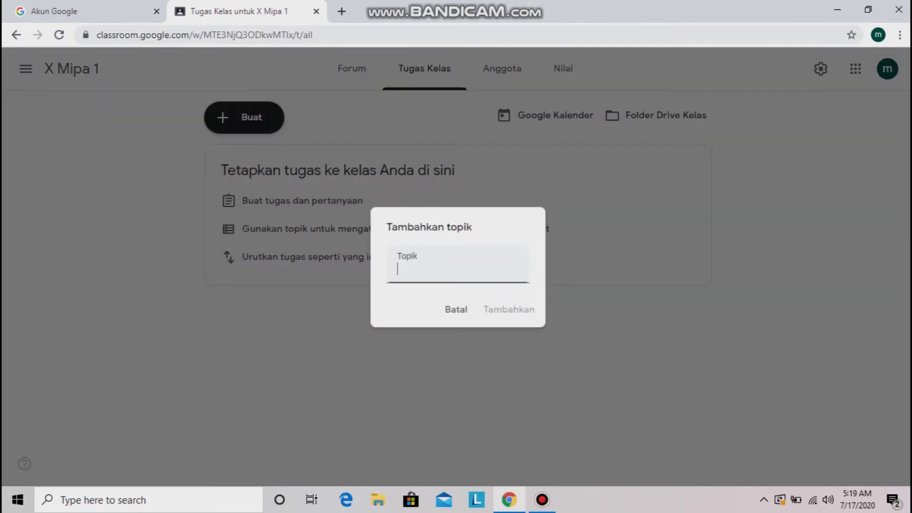
pyautogui.write('Kimia')
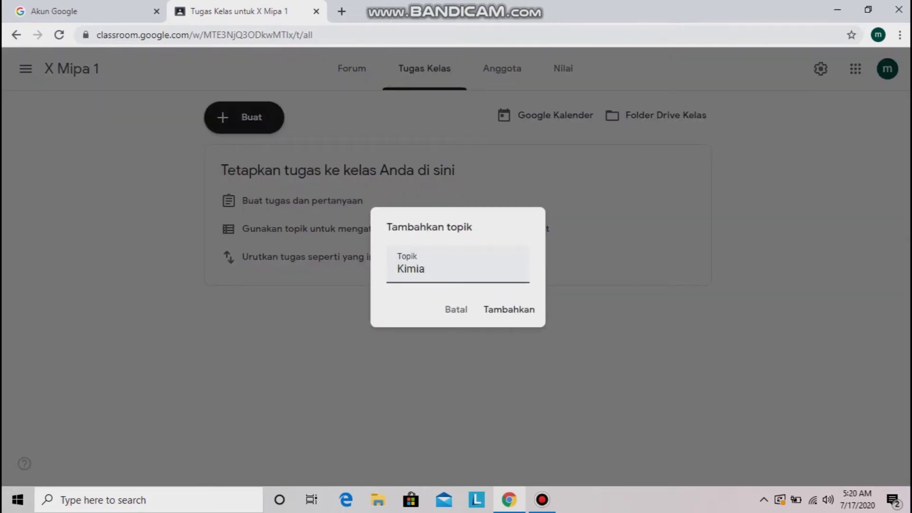
pyautogui.press('Return')
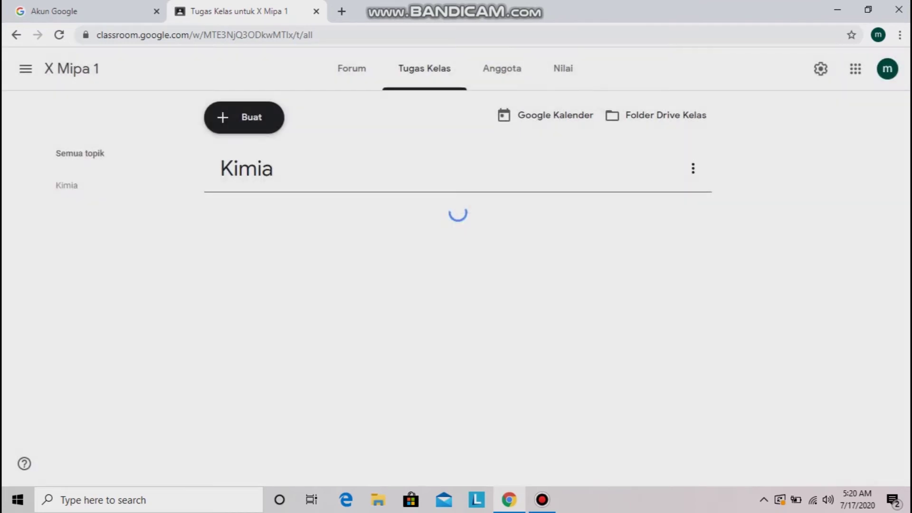
# Add the topics 'Fisika' and 'Biologi', then go to the class members page
pyautogui.click(243, 116)
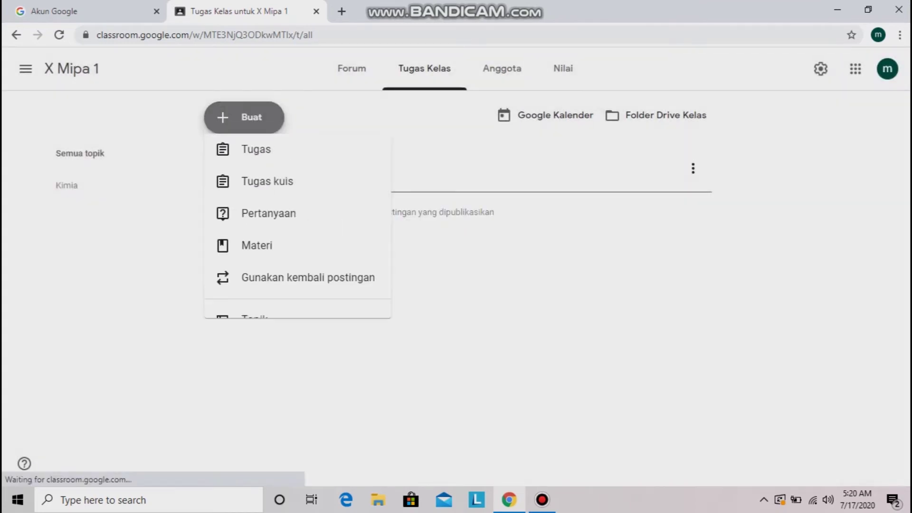
pyautogui.click(240, 331)
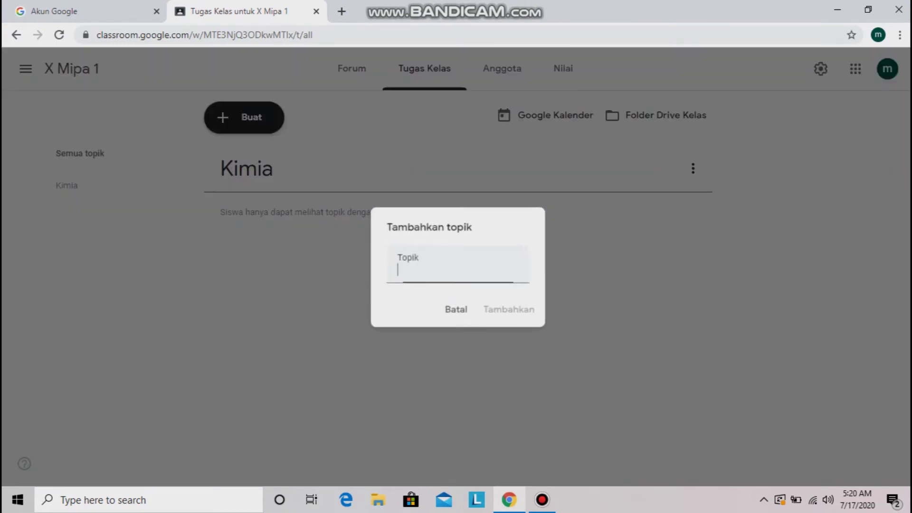
pyautogui.write('Fisika')
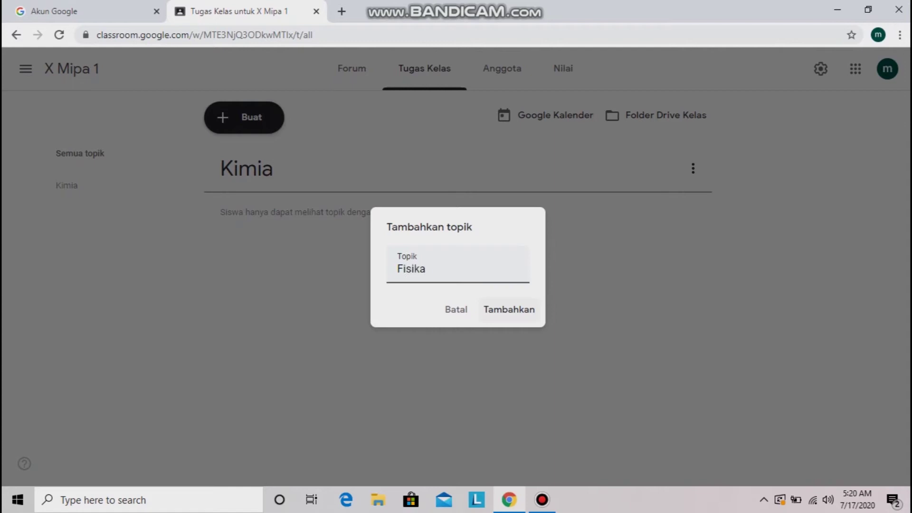
pyautogui.press('Return')
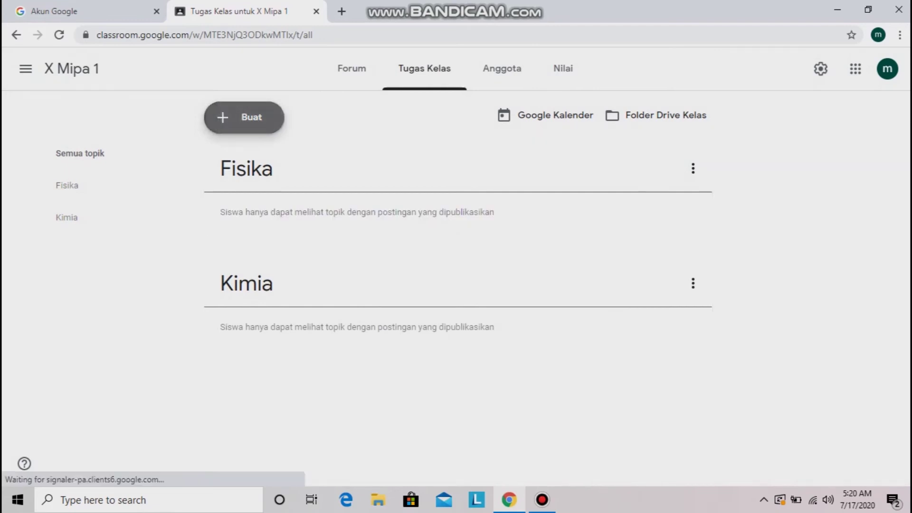
pyautogui.click(243, 117)
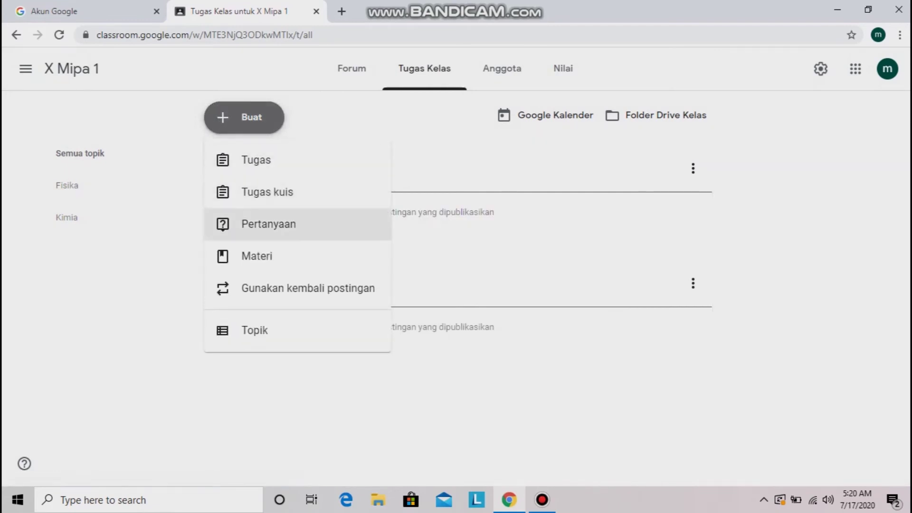
pyautogui.click(255, 331)
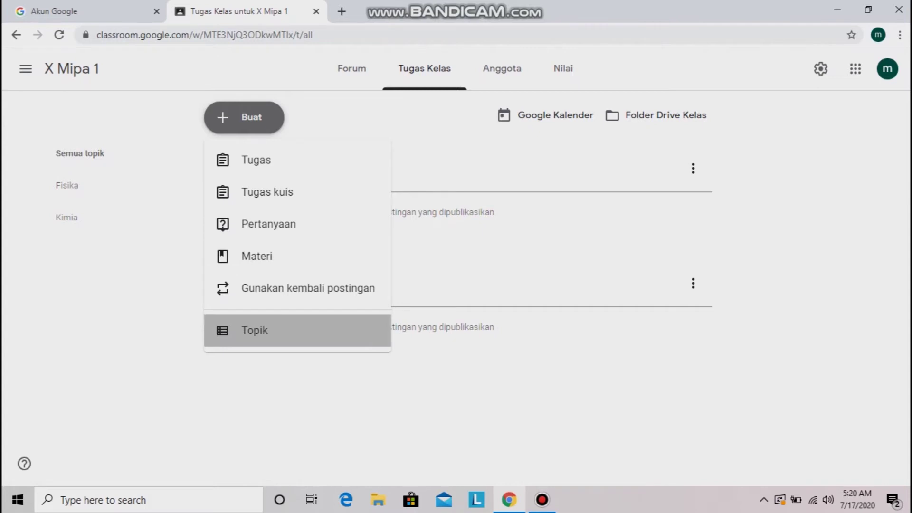
pyautogui.write('Biologi')
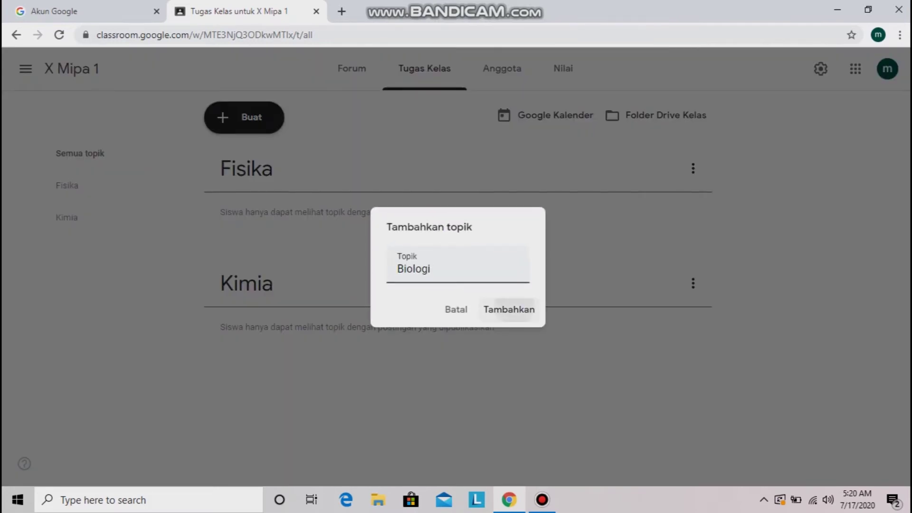
pyautogui.click(509, 309)
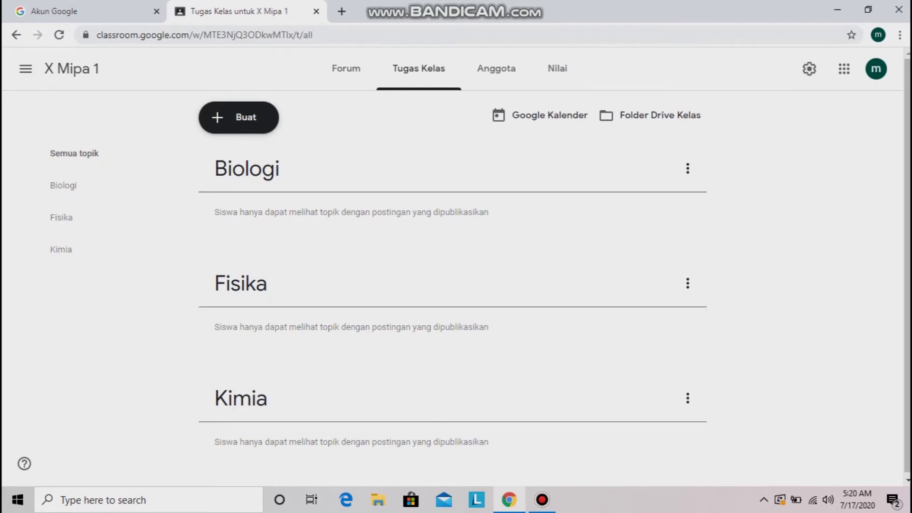
pyautogui.click(496, 68)
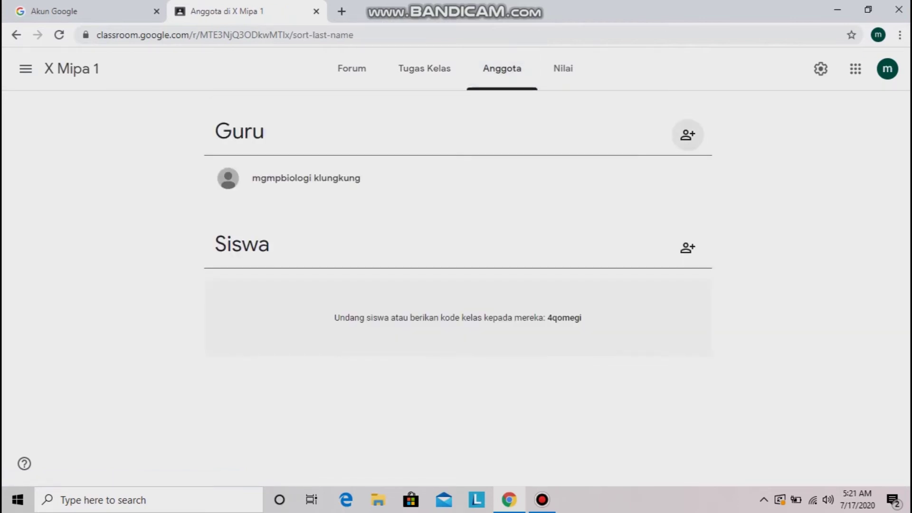
# Invite a co-teacher by e-mail address and start entering a second teacher's e-mail
pyautogui.click(688, 136)
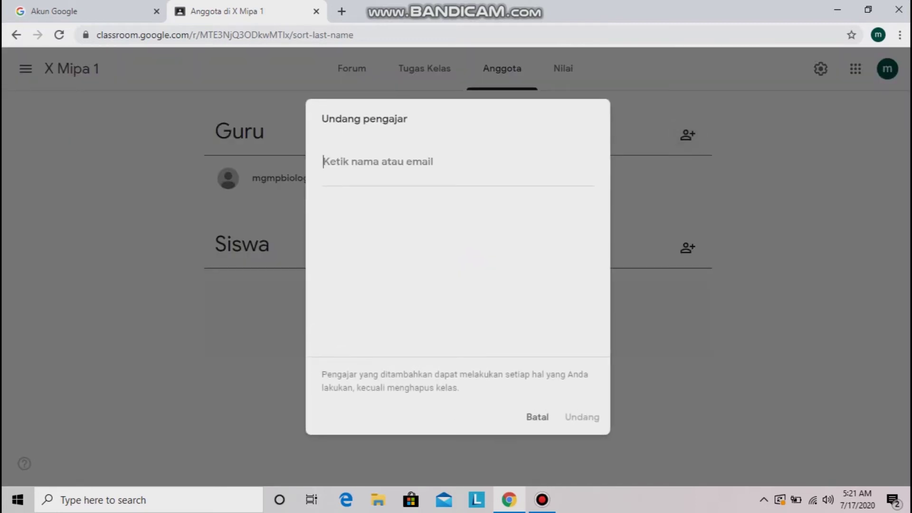
pyautogui.click(537, 417)
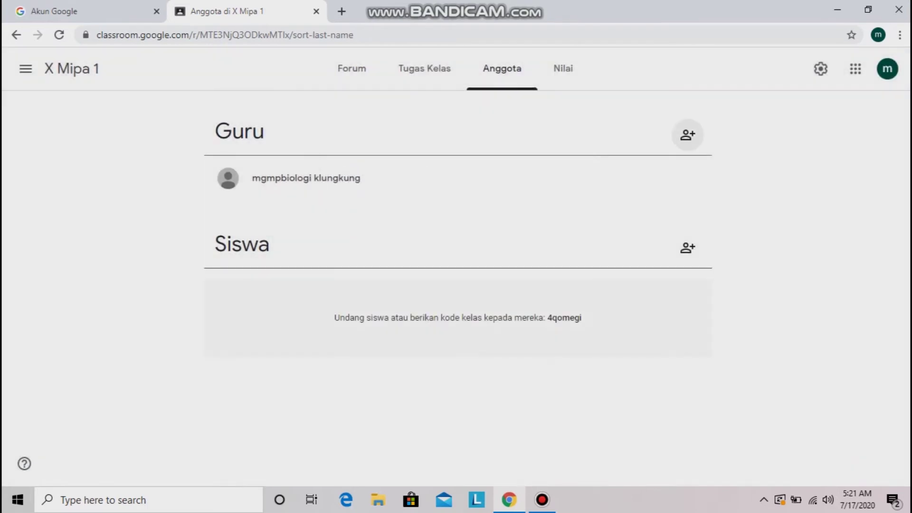
pyautogui.click(688, 135)
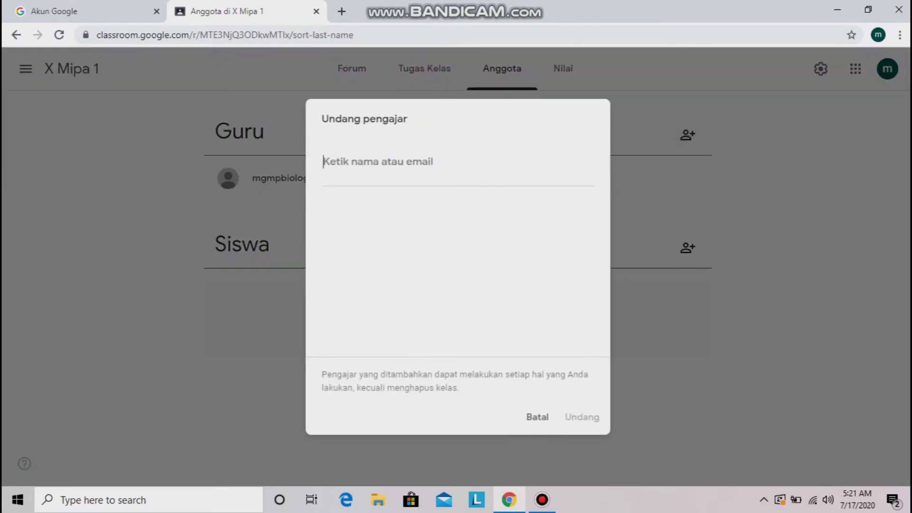
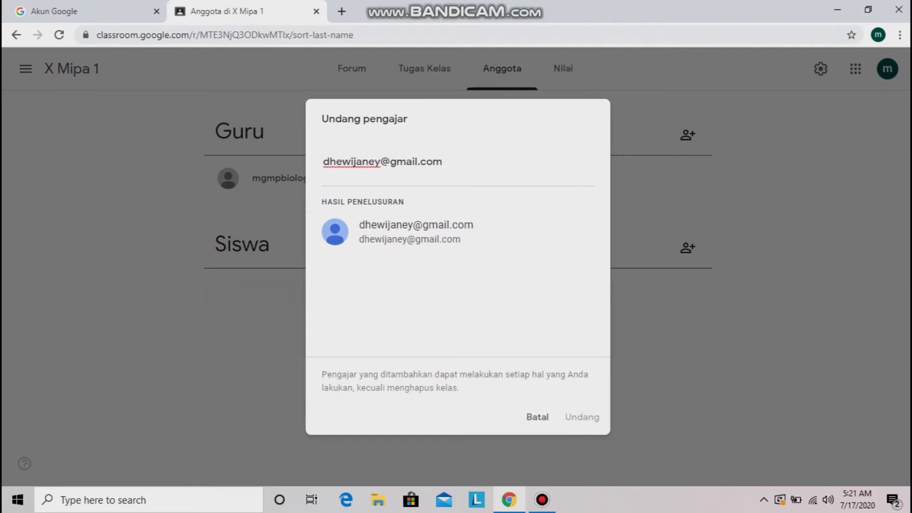
pyautogui.click(416, 232)
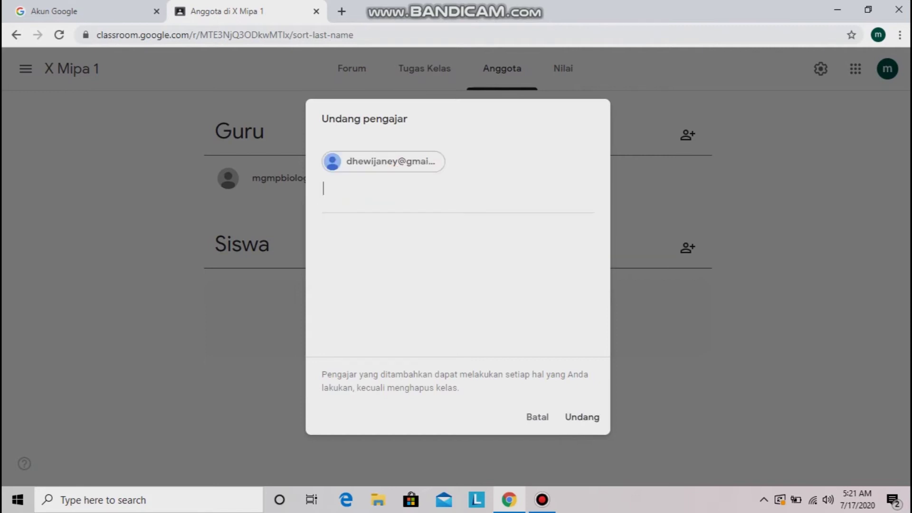
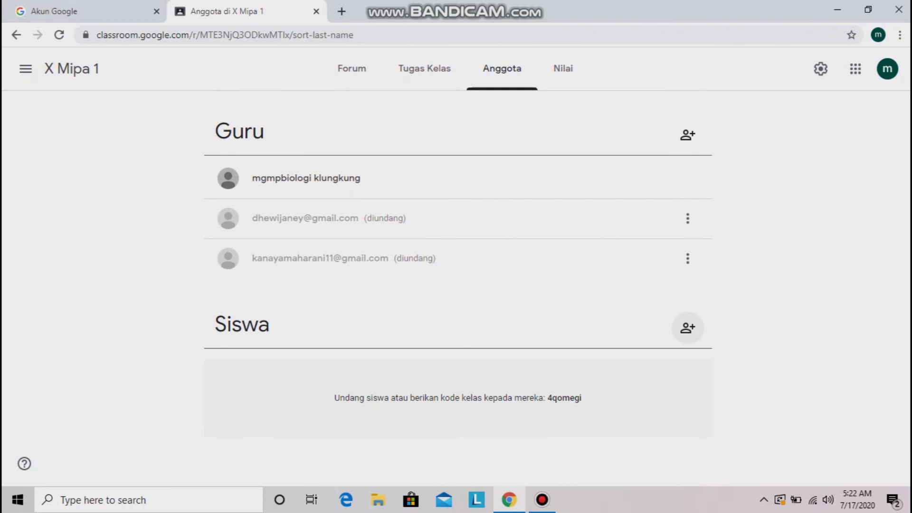
pyautogui.click(687, 327)
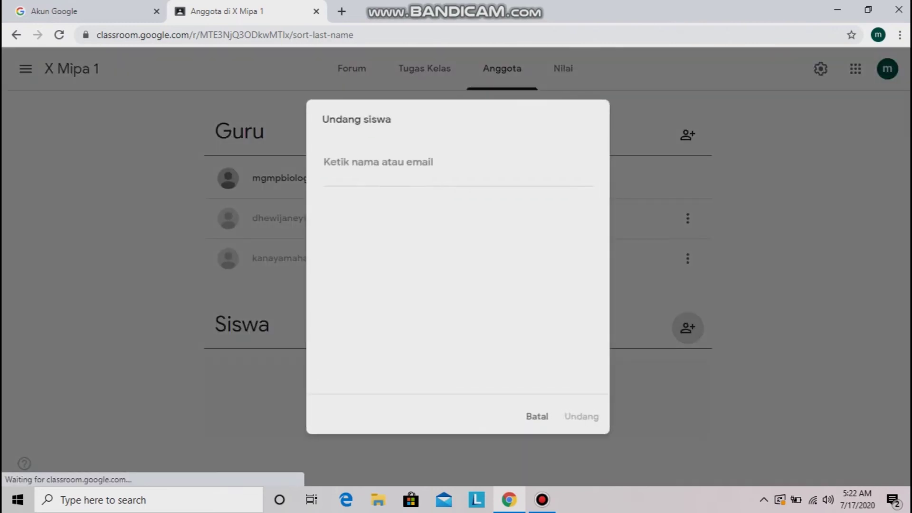
pyautogui.click(538, 416)
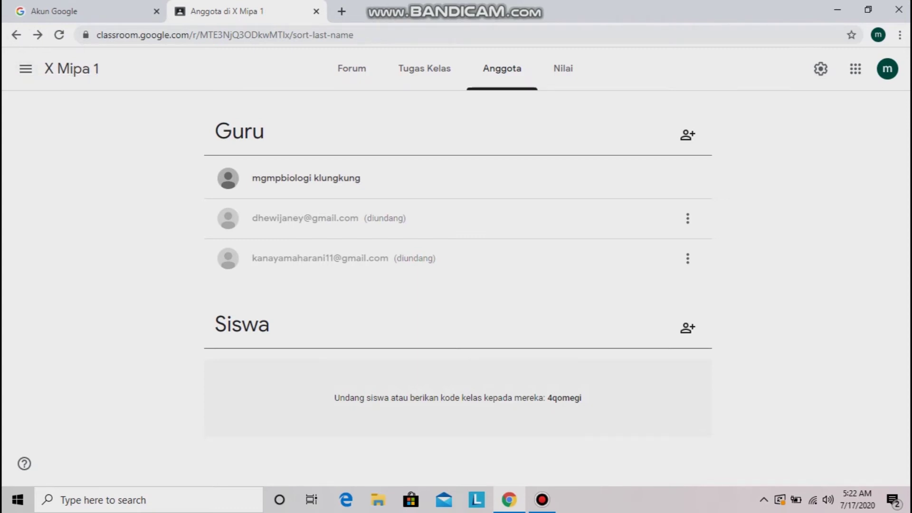
pyautogui.click(351, 68)
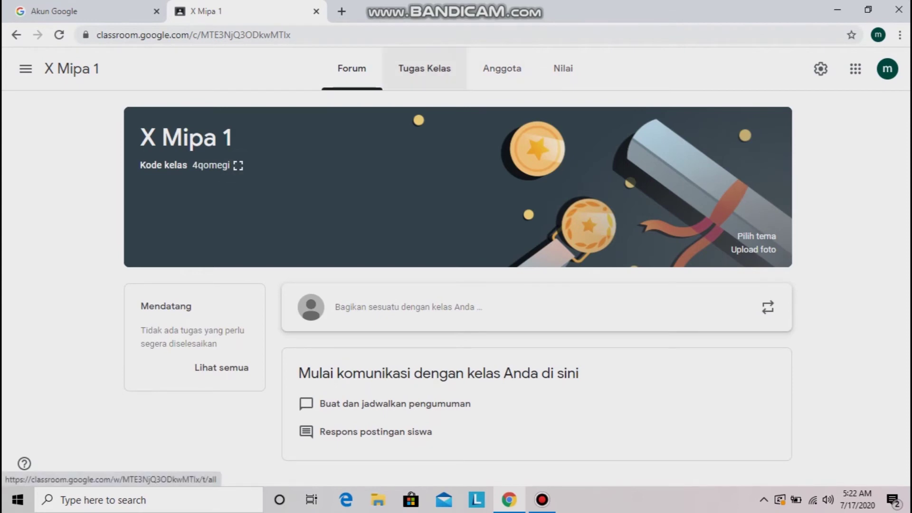
pyautogui.click(502, 68)
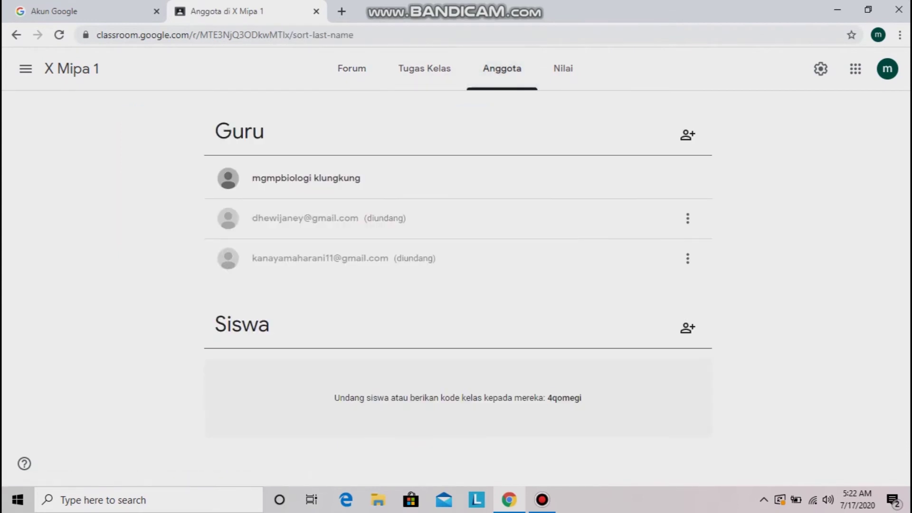
pyautogui.moveTo(548, 398); pyautogui.dragTo(581, 397)
pyautogui.click(583, 400)
# Sign the class owner out of Chrome and close the old Classroom and account tabs
pyautogui.click(542, 499)
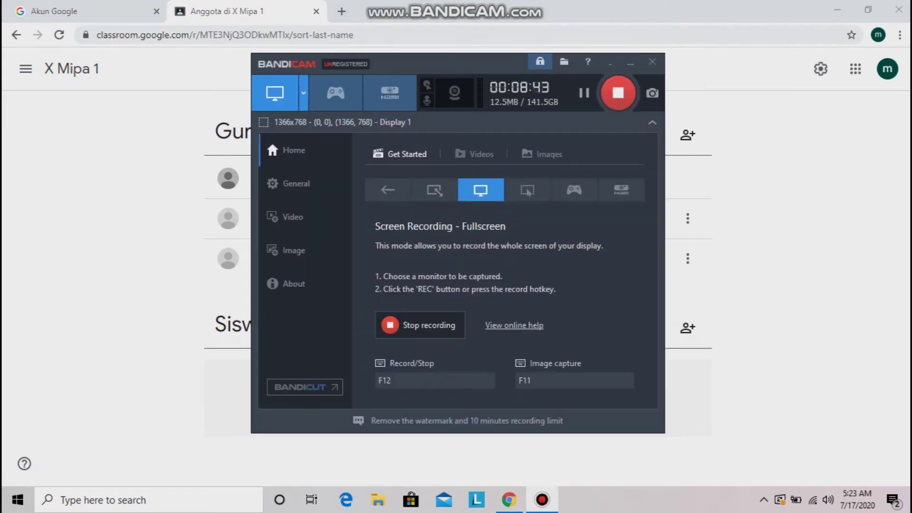
pyautogui.click(542, 500)
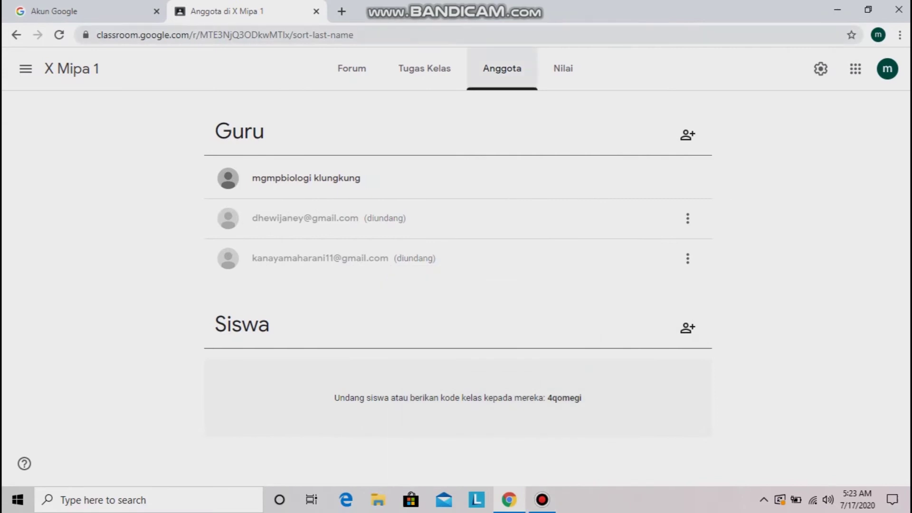
pyautogui.click(878, 35)
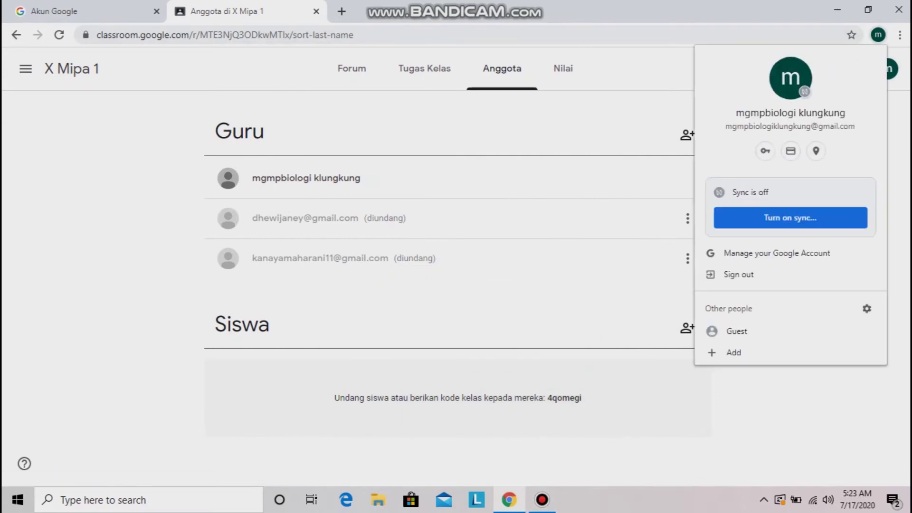
pyautogui.click(739, 274)
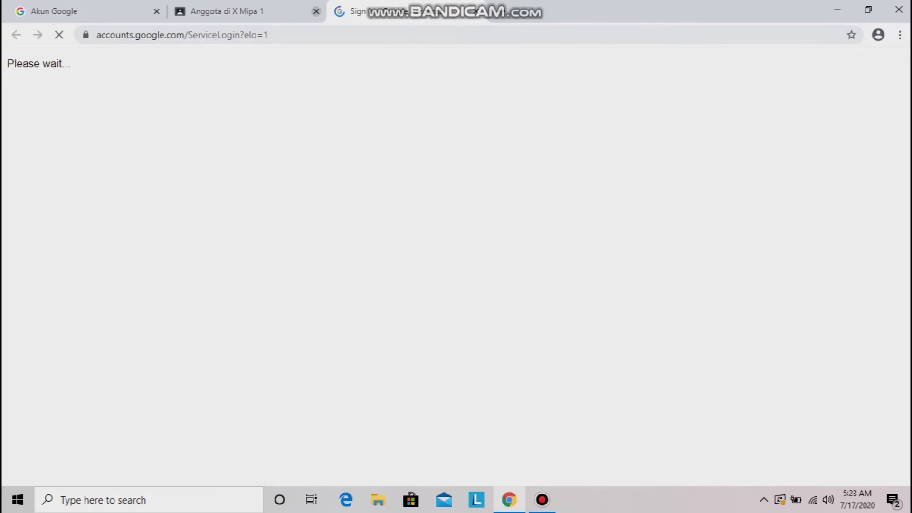
pyautogui.click(316, 11)
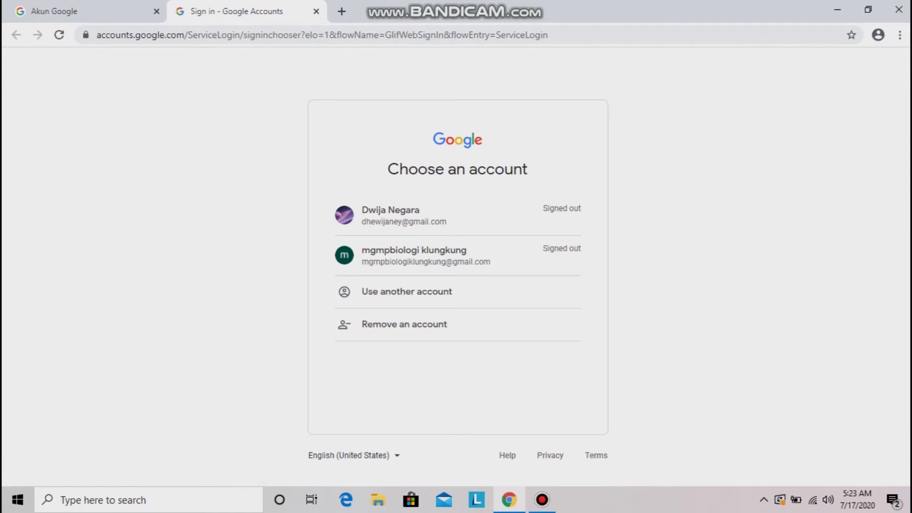
pyautogui.click(157, 11)
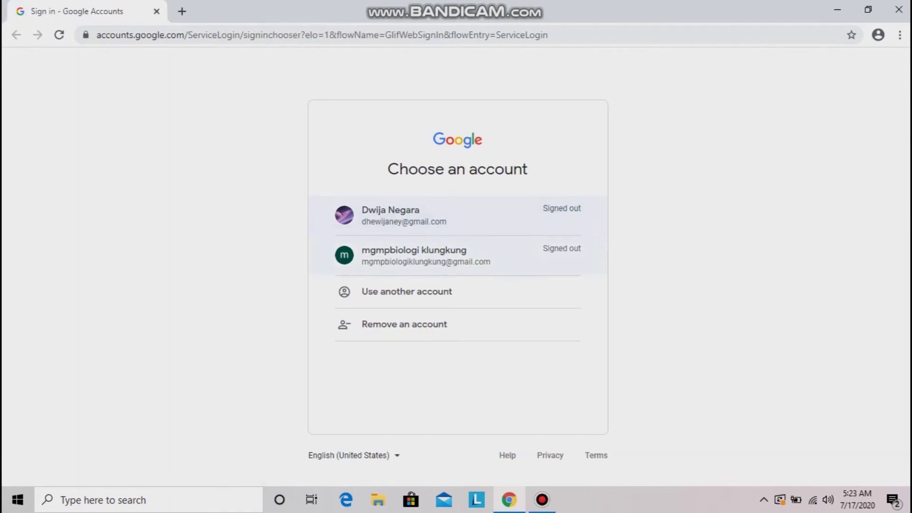
# Sign in as the invited co-teacher account with its password
pyautogui.click(458, 216)
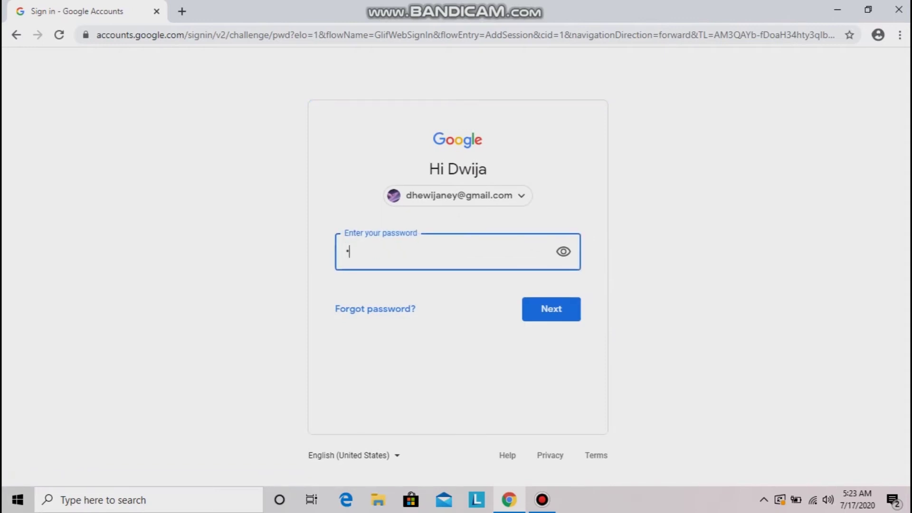
pyautogui.write('••')
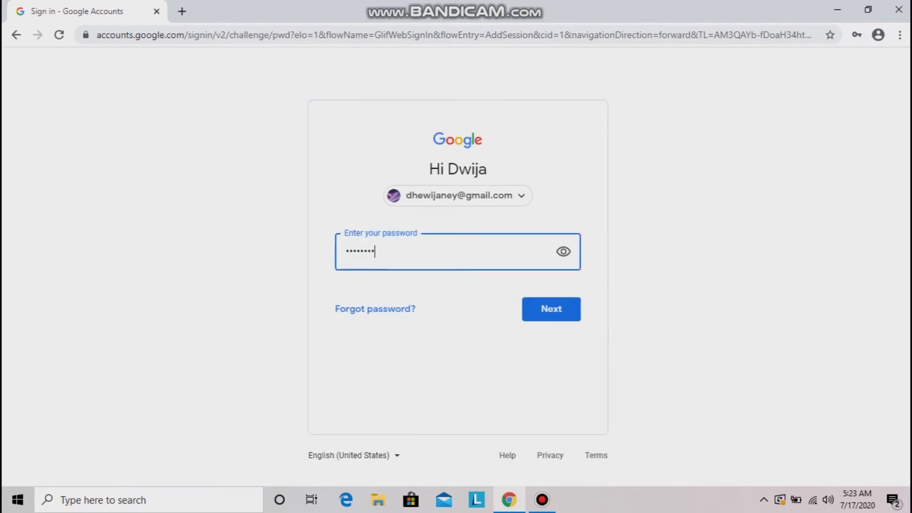
pyautogui.click(551, 309)
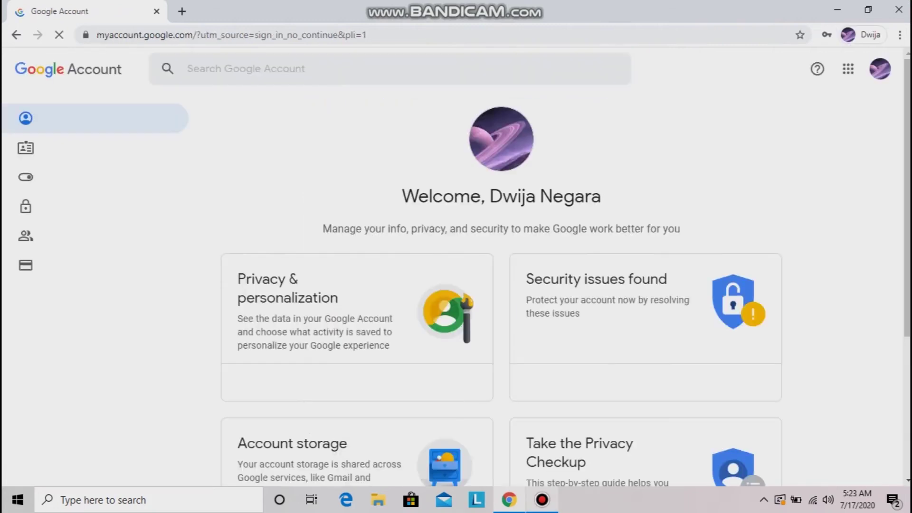
# Open Gmail for the co-teacher to see the X Mipa 1 co-teach invitations
pyautogui.moveTo(542, 499)
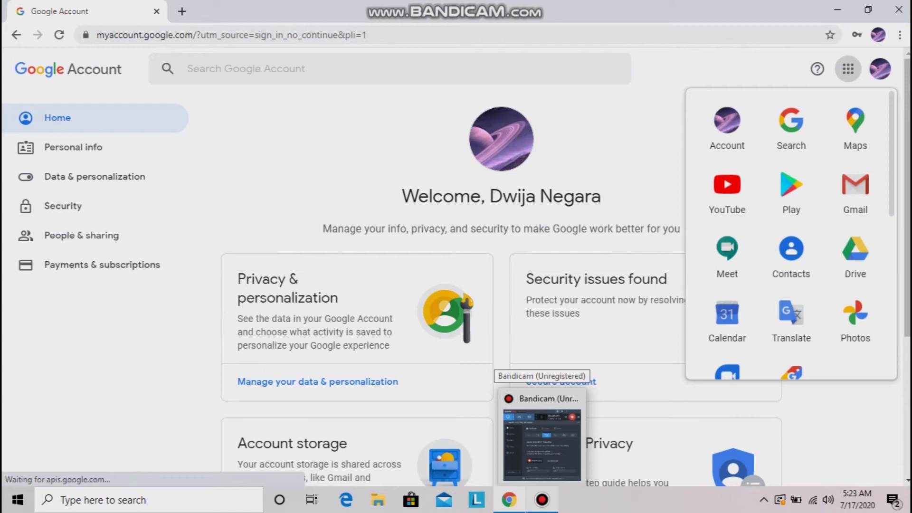
pyautogui.click(542, 444)
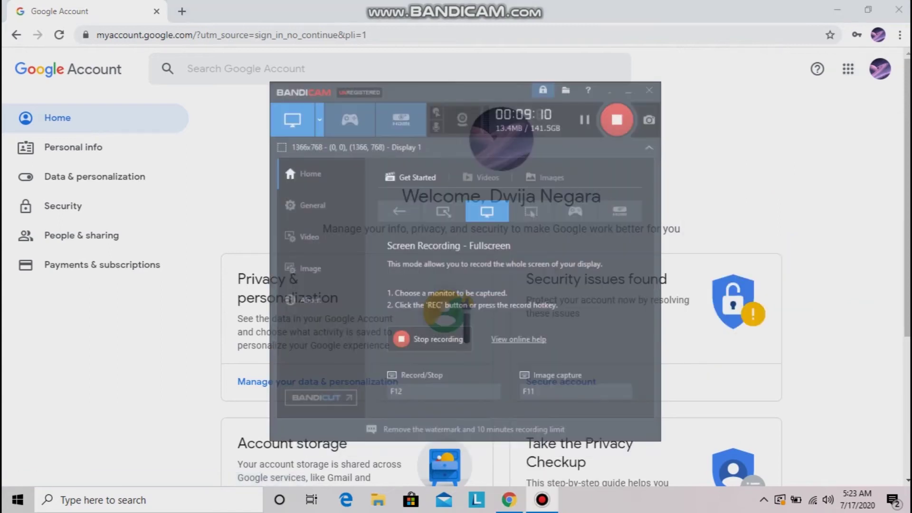
pyautogui.click(542, 500)
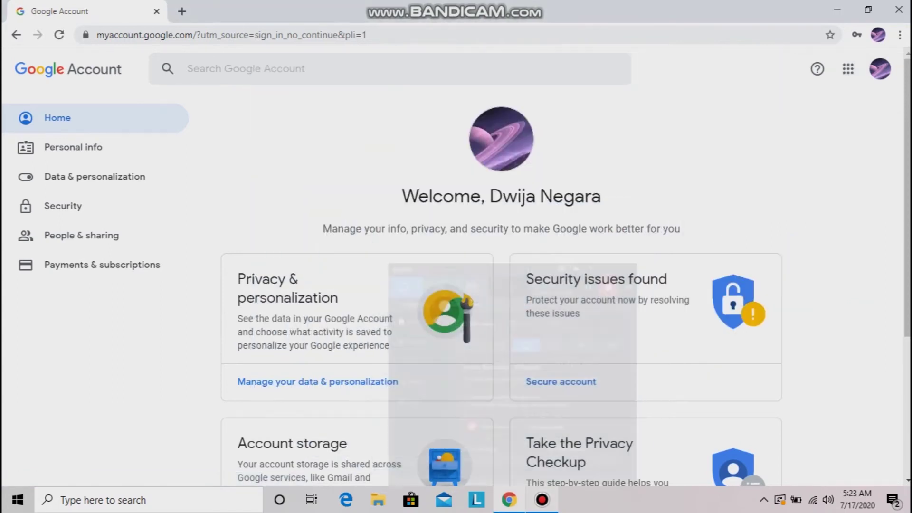
pyautogui.click(848, 69)
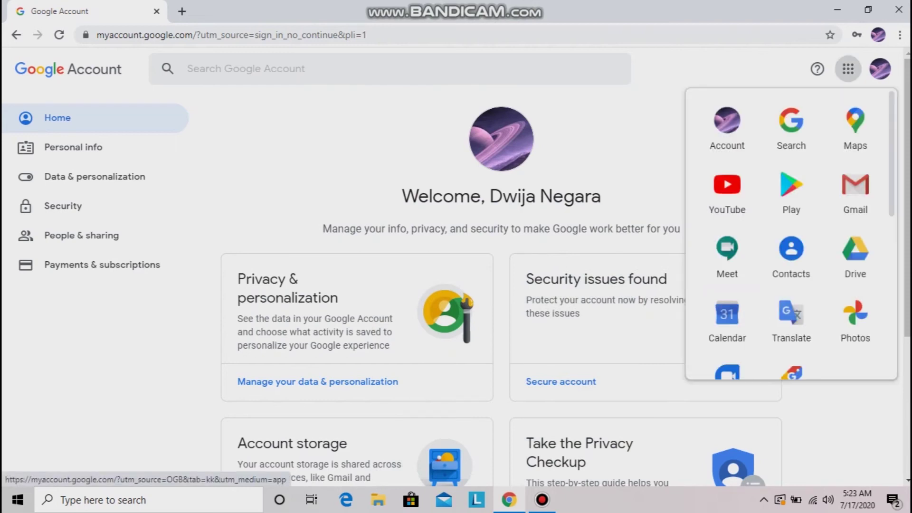
pyautogui.click(855, 190)
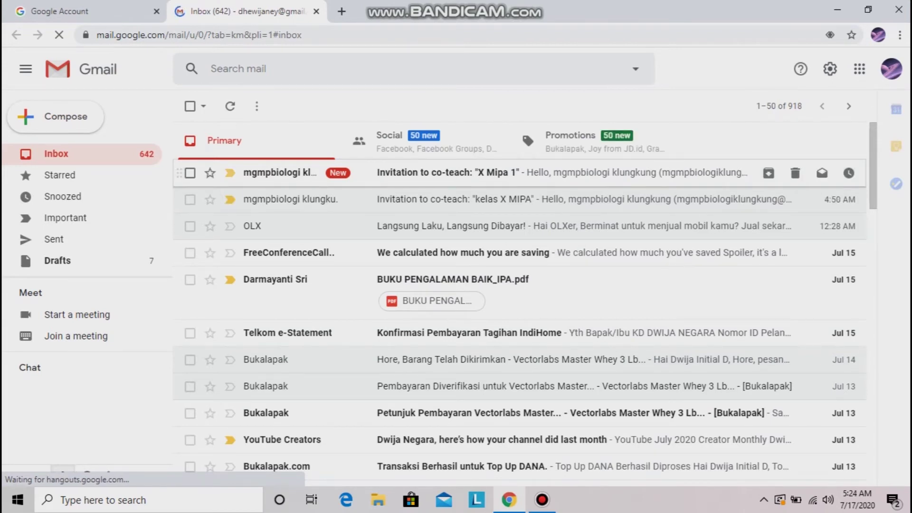
# Open the 'Invitation to co-teach: X Mipa 1' email in Gmail and follow its Join link
pyautogui.click(448, 173)
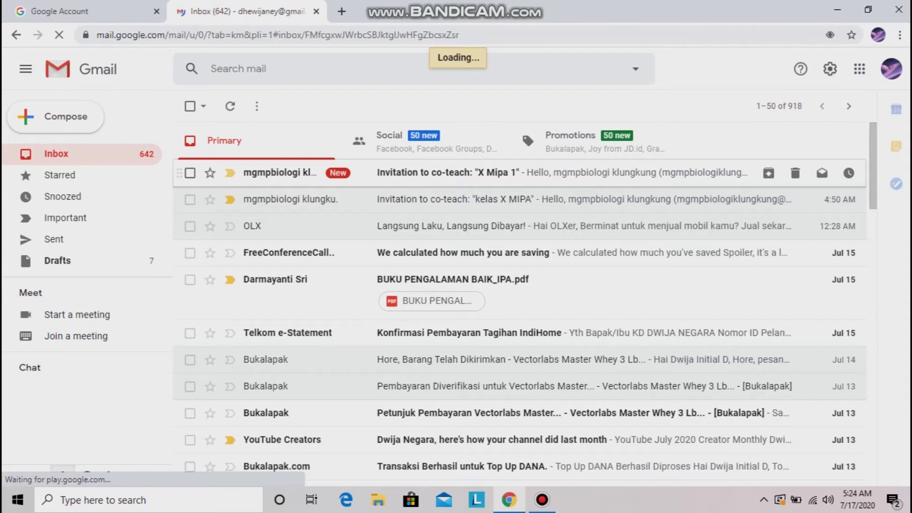
pyautogui.scroll(-3, 470, 333)
pyautogui.click(470, 354)
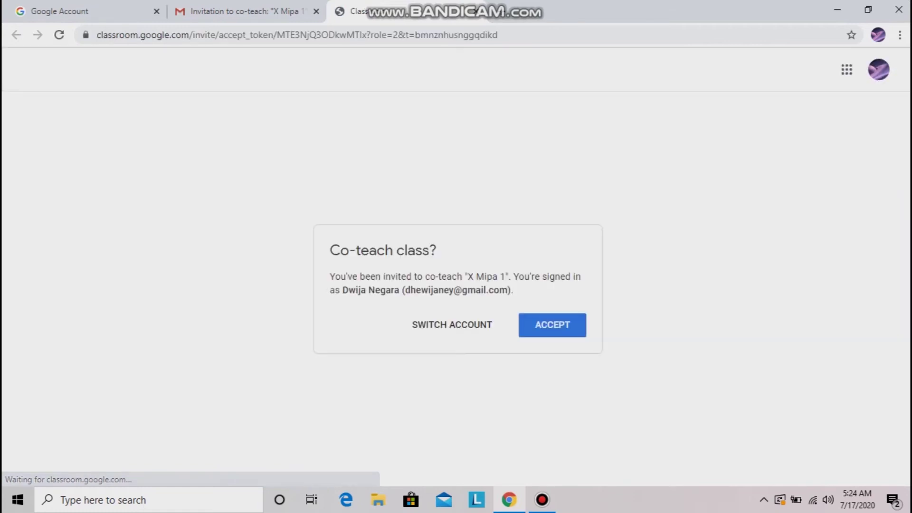
# Accept the co-teach invitation for X Mipa 1 on the 'Co-teach class?' prompt
pyautogui.click(552, 325)
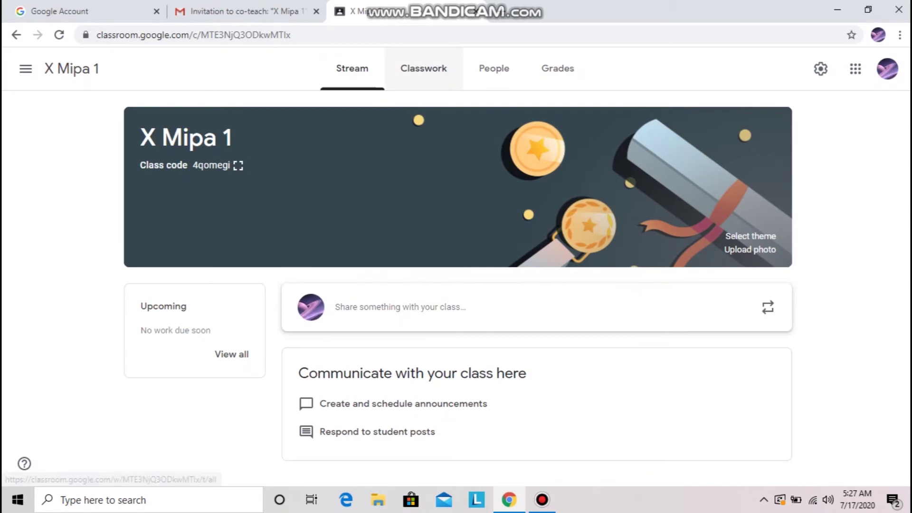
# Go to X Mipa 1's Classwork page, look at the Kimia topic, and bring up the Create menu
pyautogui.click(423, 67)
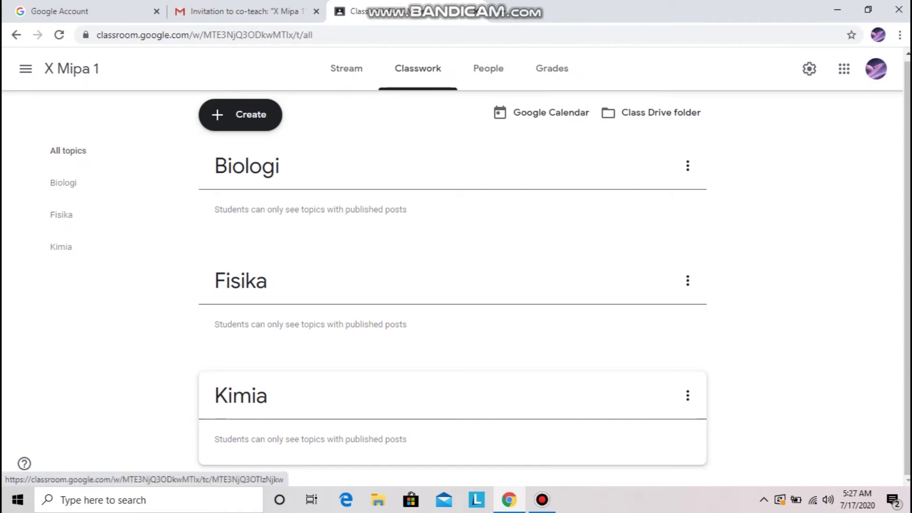
pyautogui.click(241, 395)
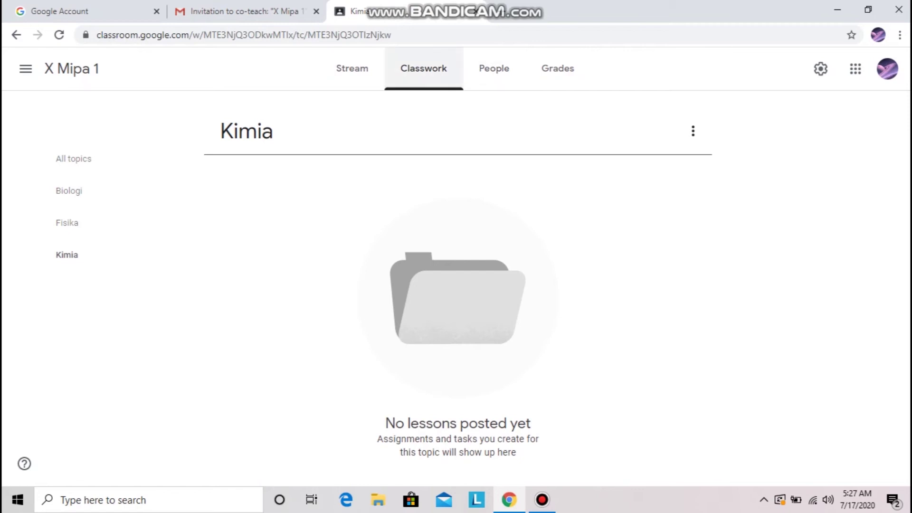
pyautogui.click(424, 68)
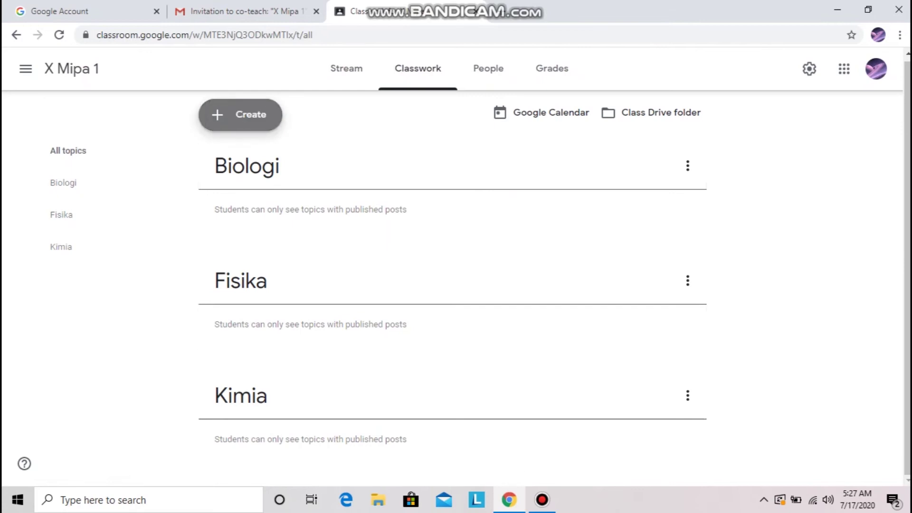
pyautogui.click(240, 115)
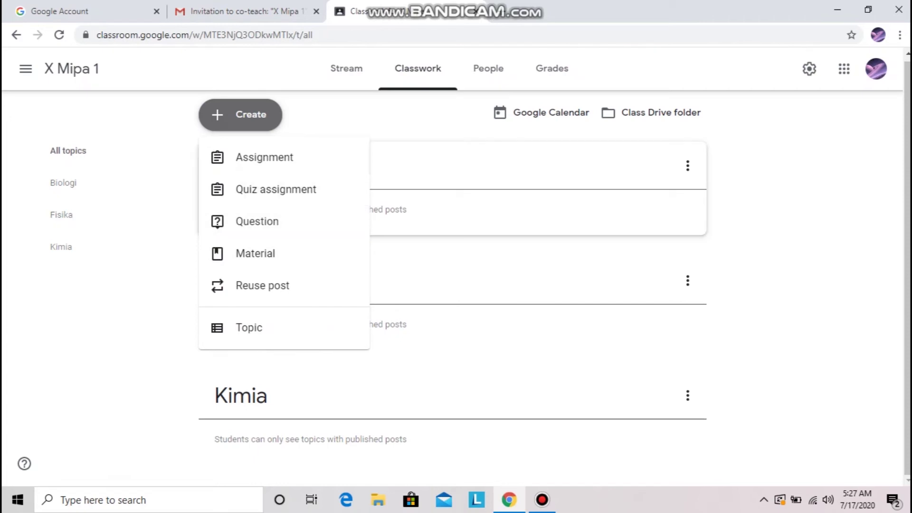
# Create a material titled 'kegiatan pembelajaran ke-1' with a description asking students to study struktur atom
pyautogui.click(255, 253)
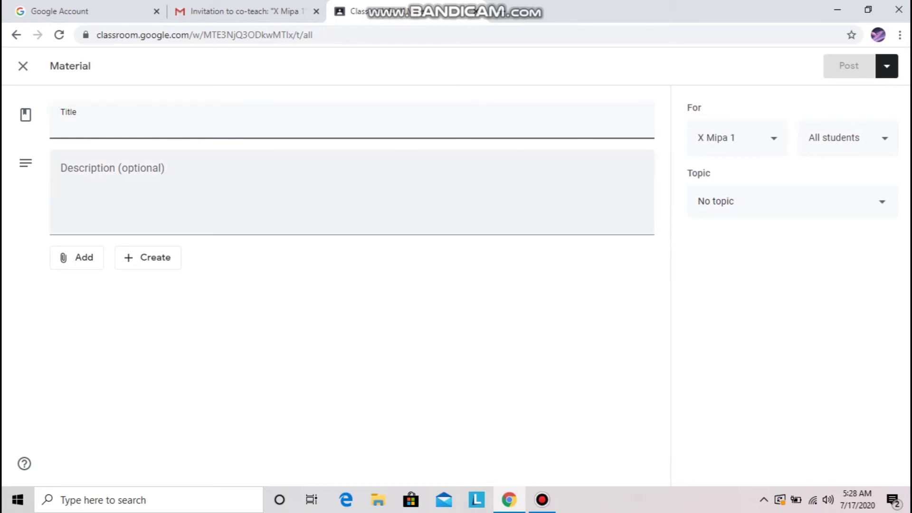
pyautogui.write('kegiatan pemb')
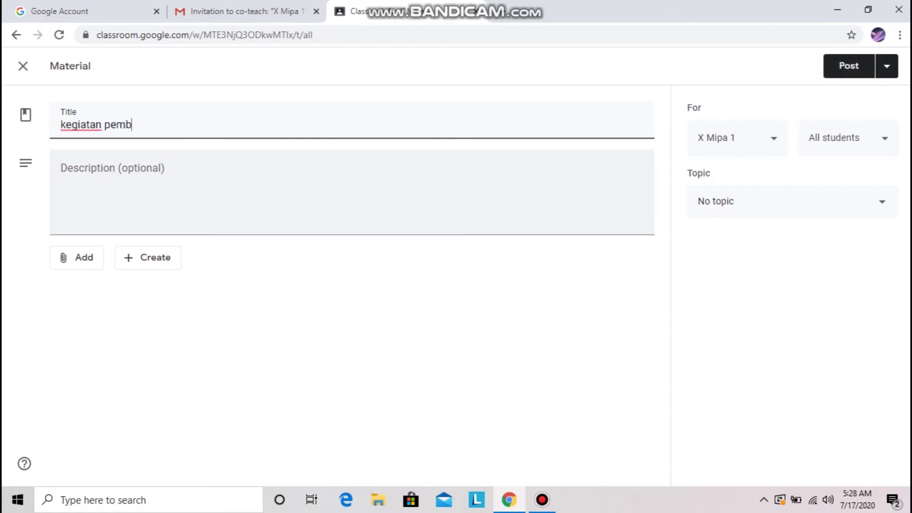
pyautogui.write('elajaran ke-')
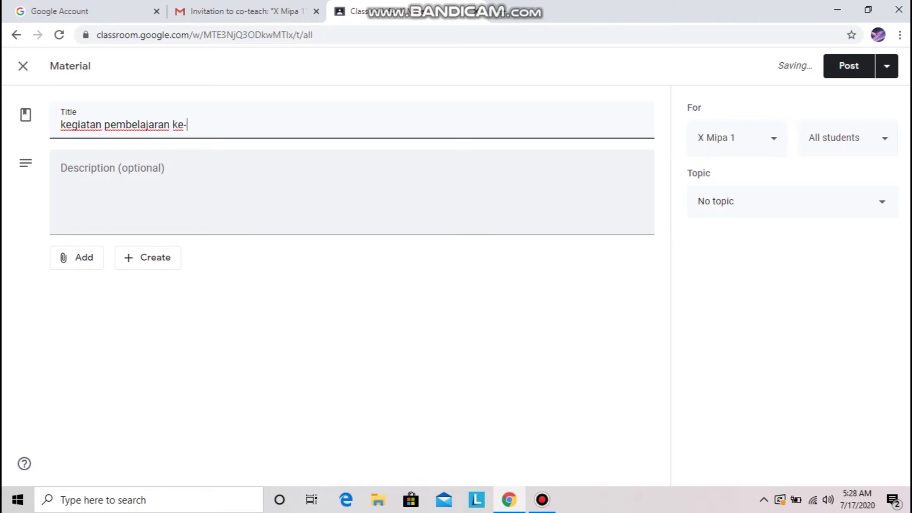
pyautogui.write('1')
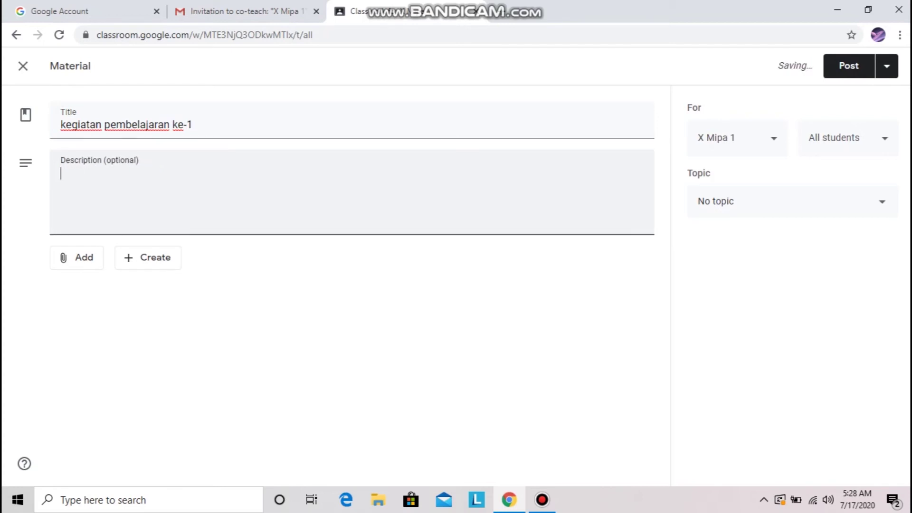
pyautogui.write('Anaka-anak silahkan pelajari materi berikut tenta')
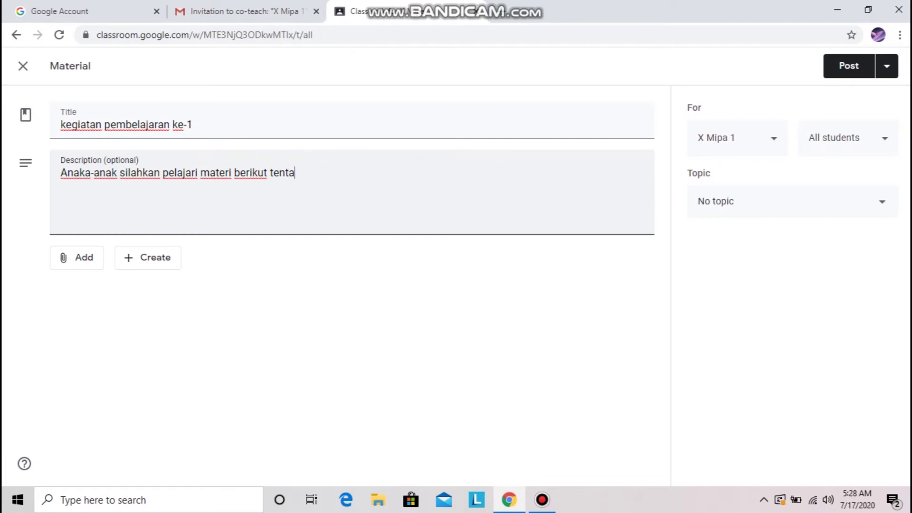
pyautogui.write('struktur atom')
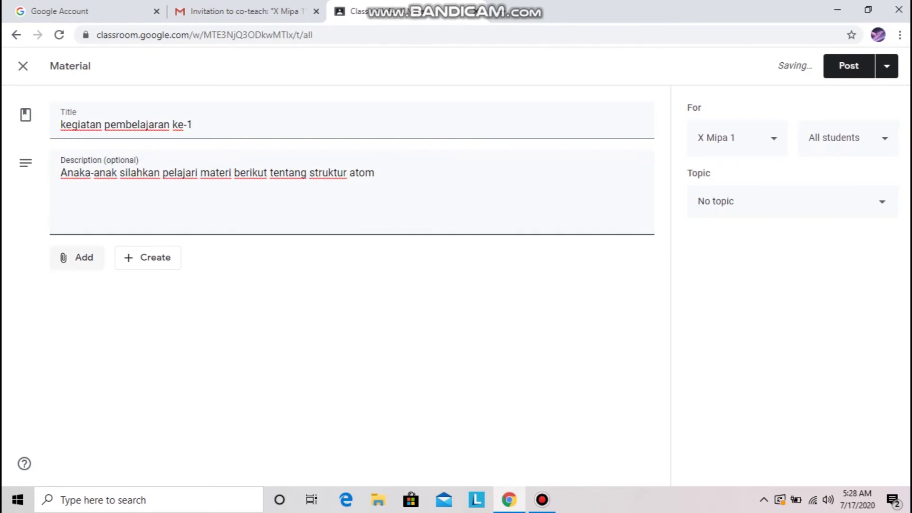
pyautogui.click(76, 257)
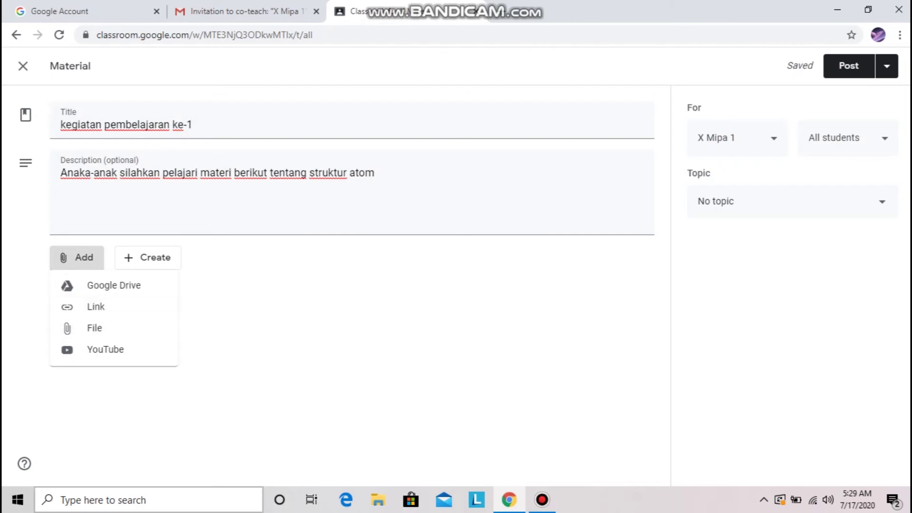
# Attach the 14-minute YouTube video 'Struktur Atom', found by searching 'struktur atom', to the material
pyautogui.click(106, 350)
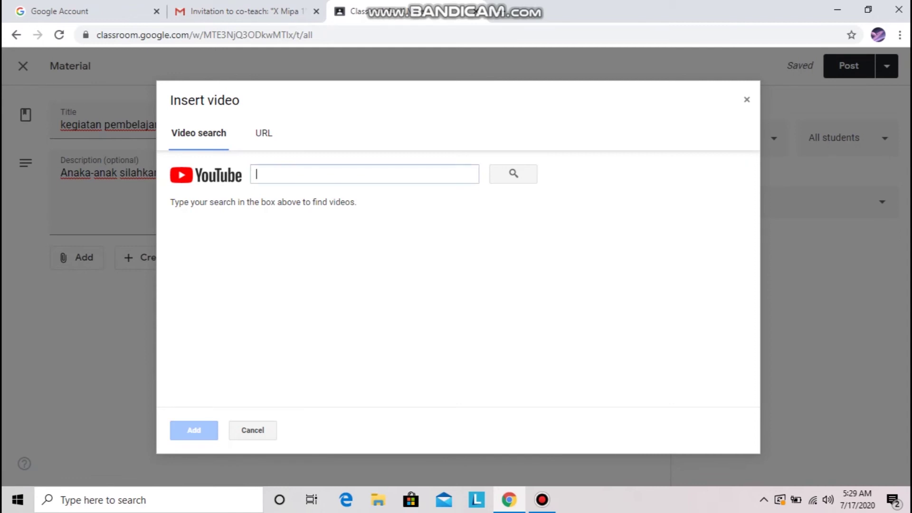
pyautogui.write('s')
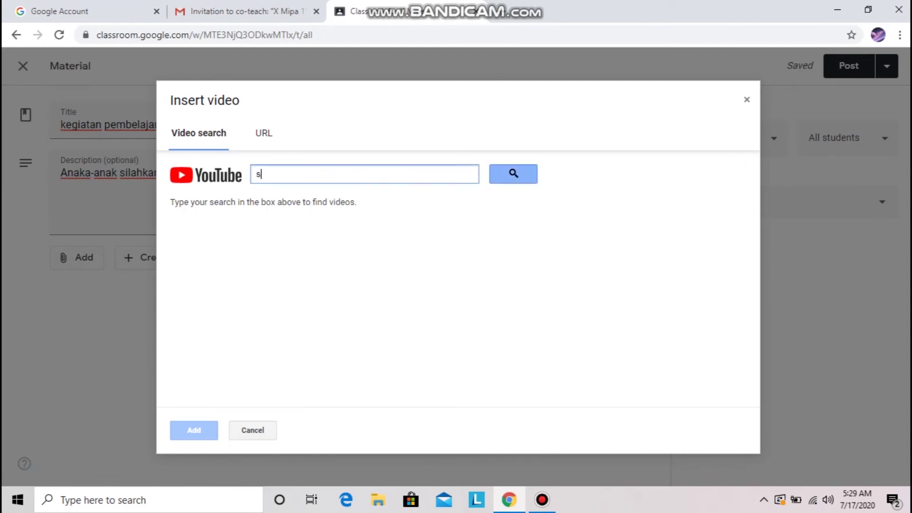
pyautogui.click(513, 174)
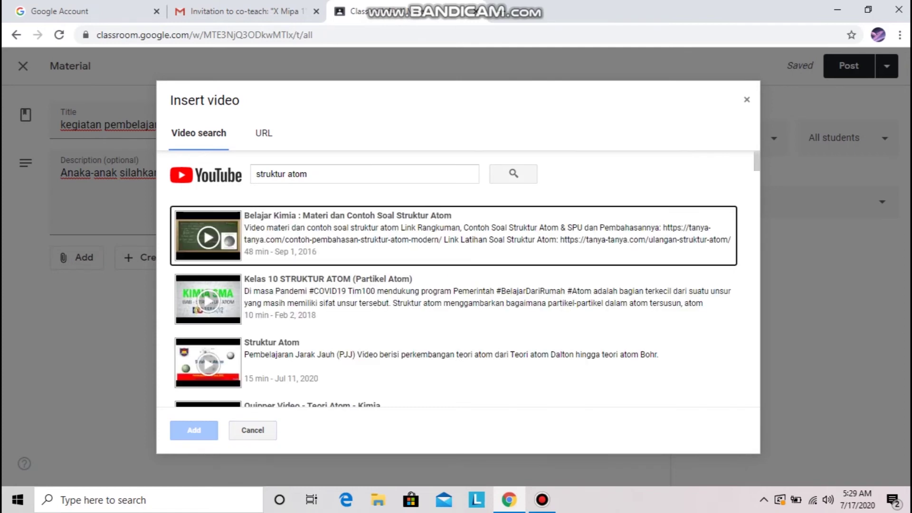
pyautogui.scroll(-3, 453, 280)
pyautogui.click(454, 229)
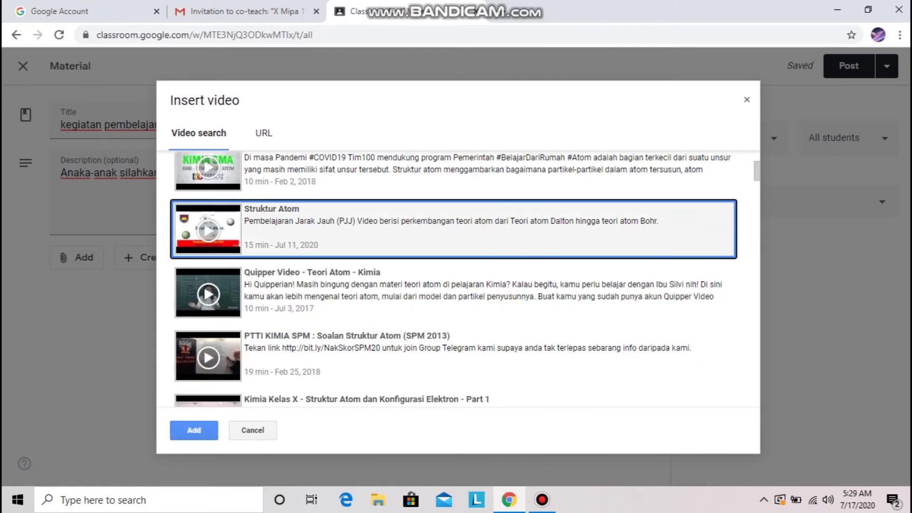
pyautogui.click(194, 431)
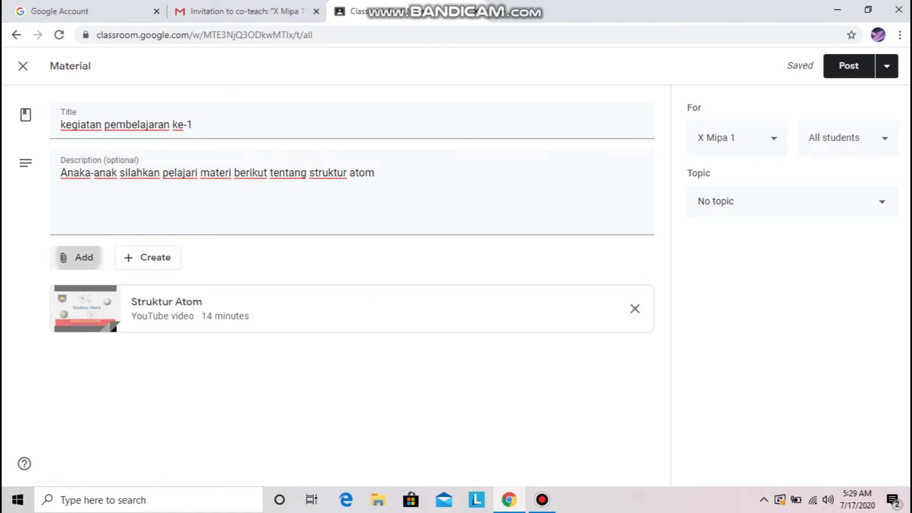
# Choose Link from the material's Add menu, then open a new blank browser tab
pyautogui.click(76, 257)
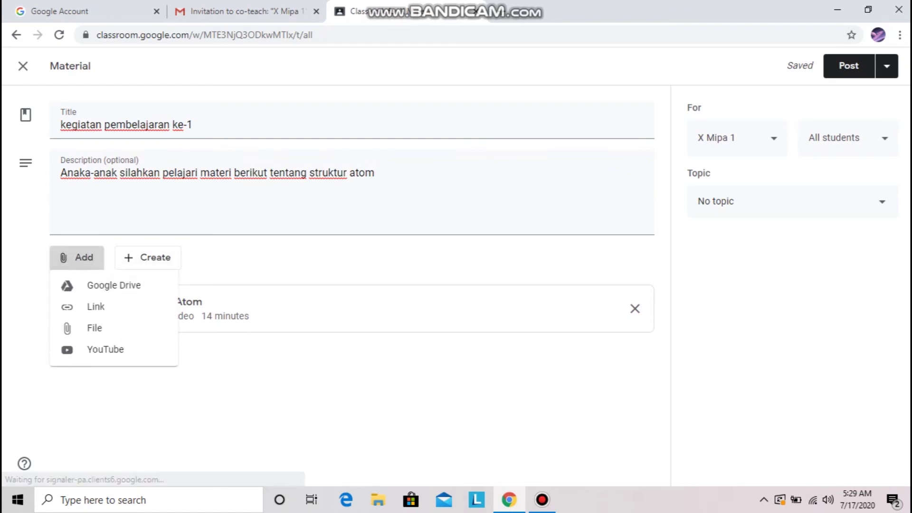
pyautogui.click(91, 306)
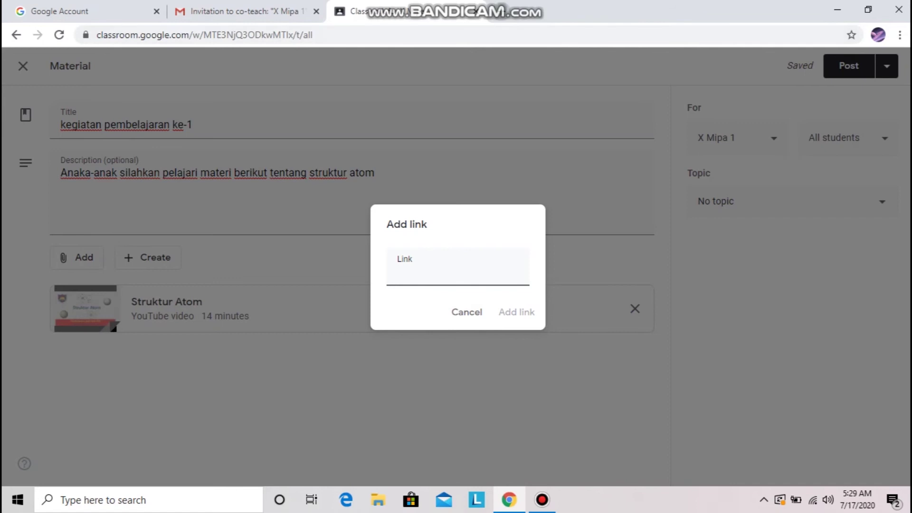
pyautogui.hotkey('ctrl', 't')
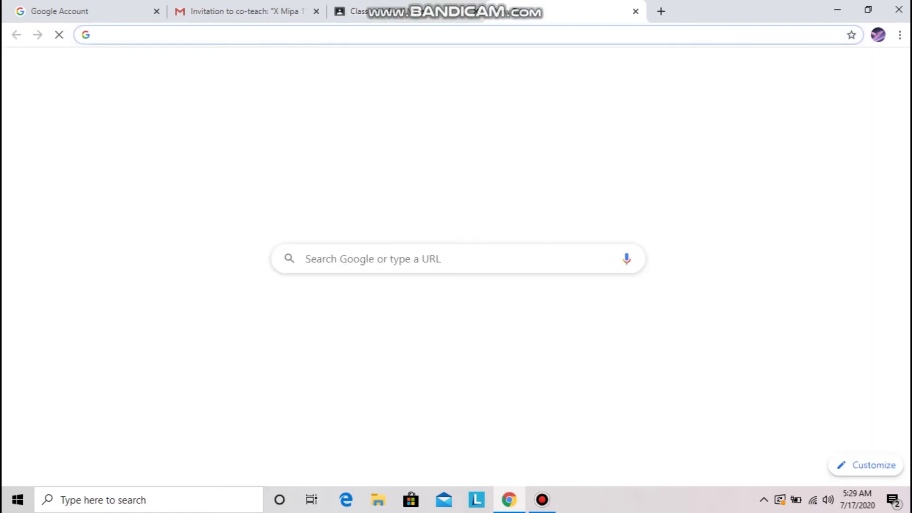
# Search 'struktur atom' in Chrome, open the studiobelajar.com article and select its URL
pyautogui.write('s')
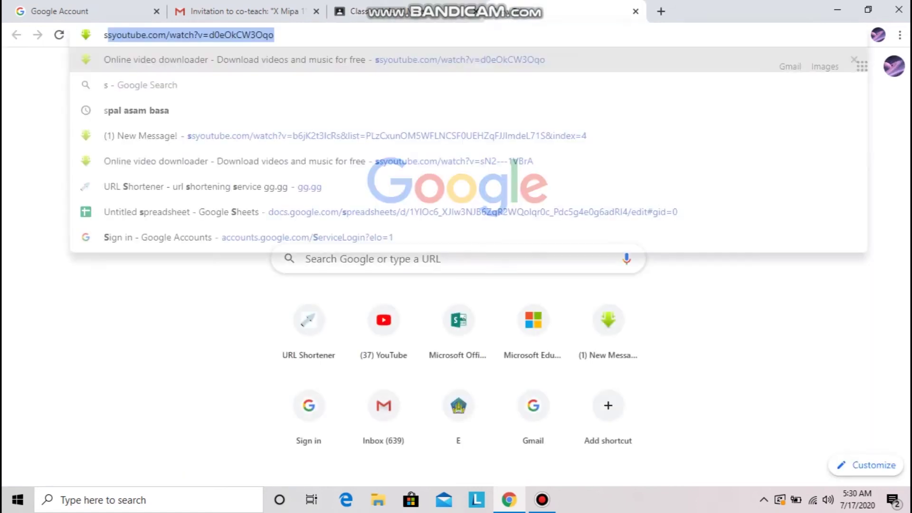
pyautogui.write('tru')
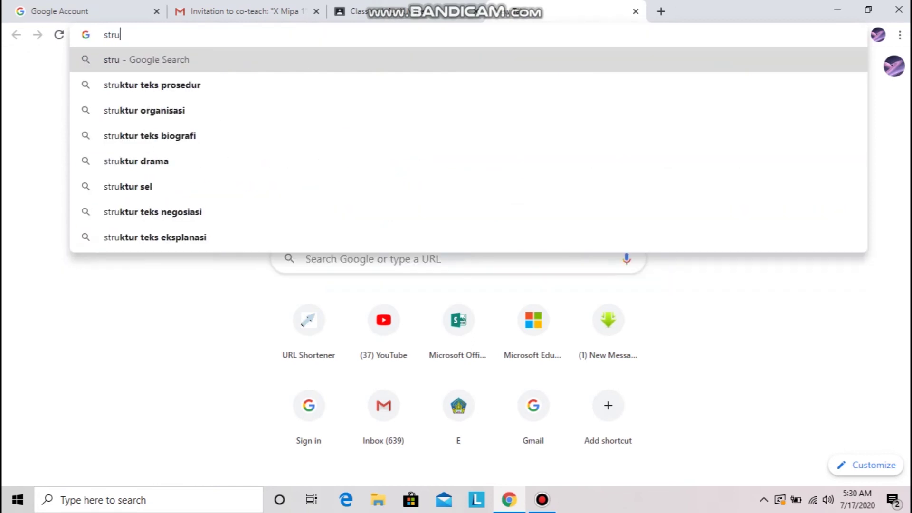
pyautogui.write('ktur atom')
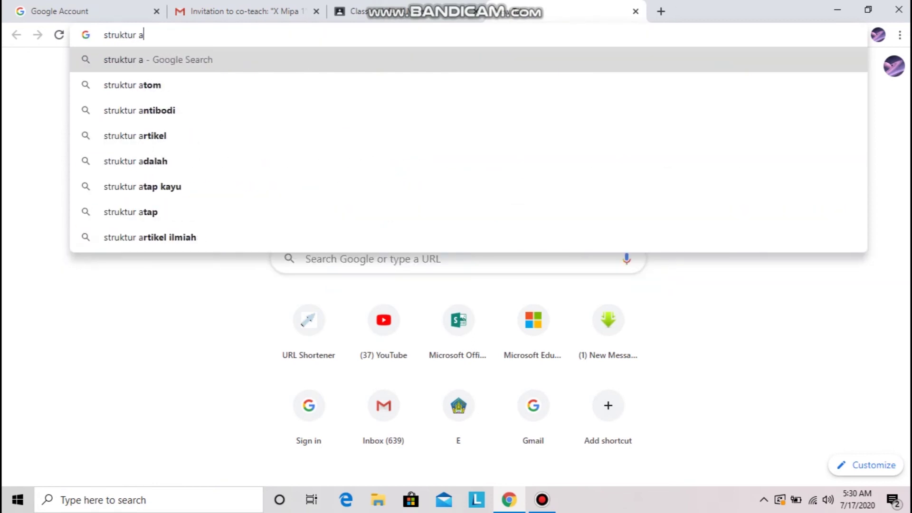
pyautogui.press('Return')
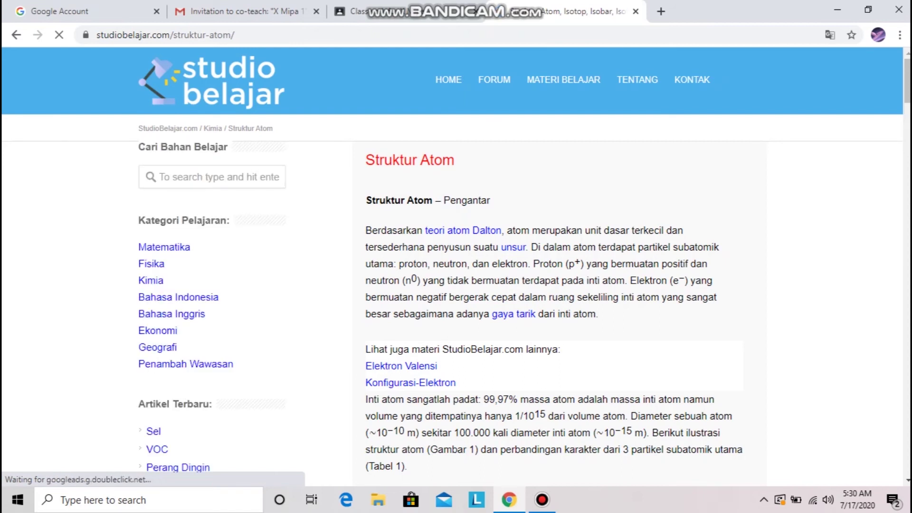
pyautogui.moveTo(236, 35); pyautogui.dragTo(96, 36)
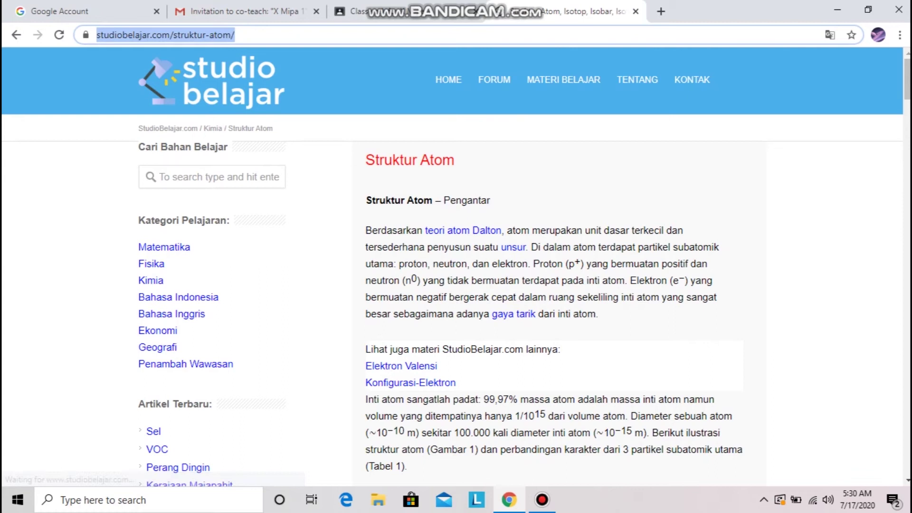
# Paste the studiobelajar.com article URL into the Classroom Add link dialog and attach it
pyautogui.click(387, 11)
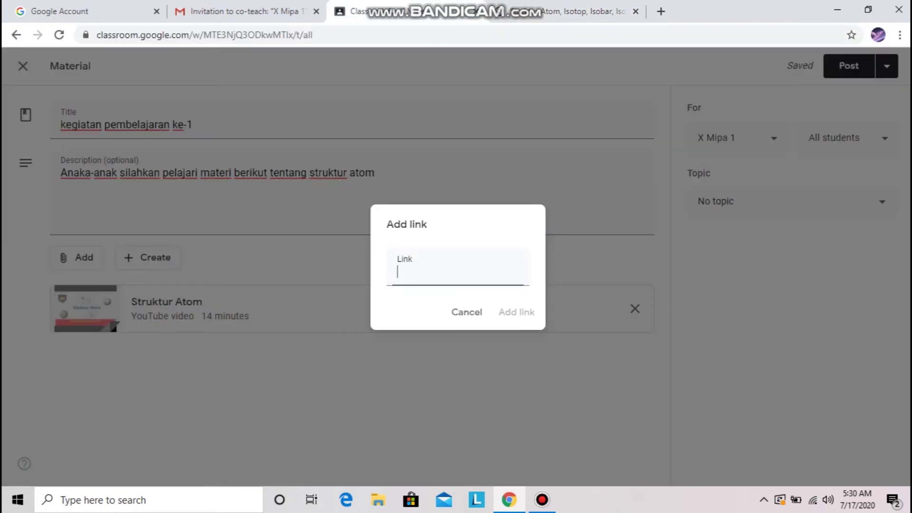
pyautogui.hotkey('ctrl', 'v')
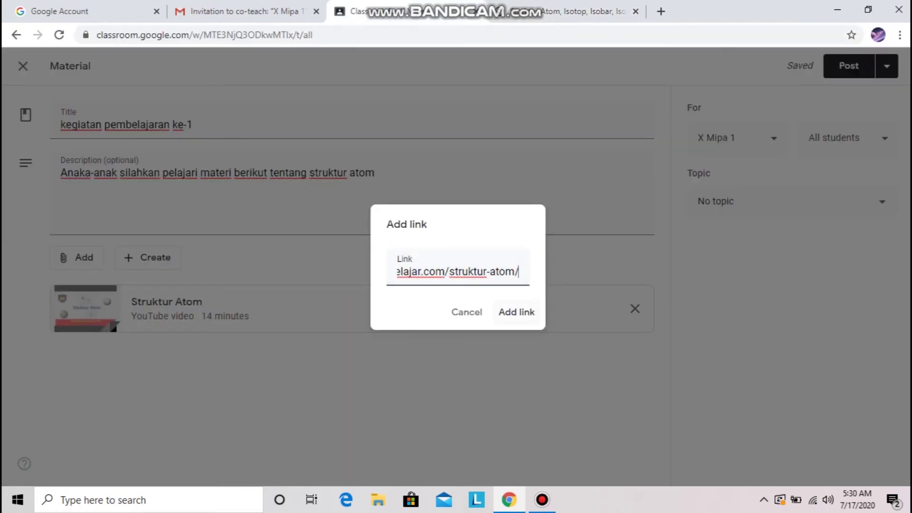
pyautogui.click(516, 312)
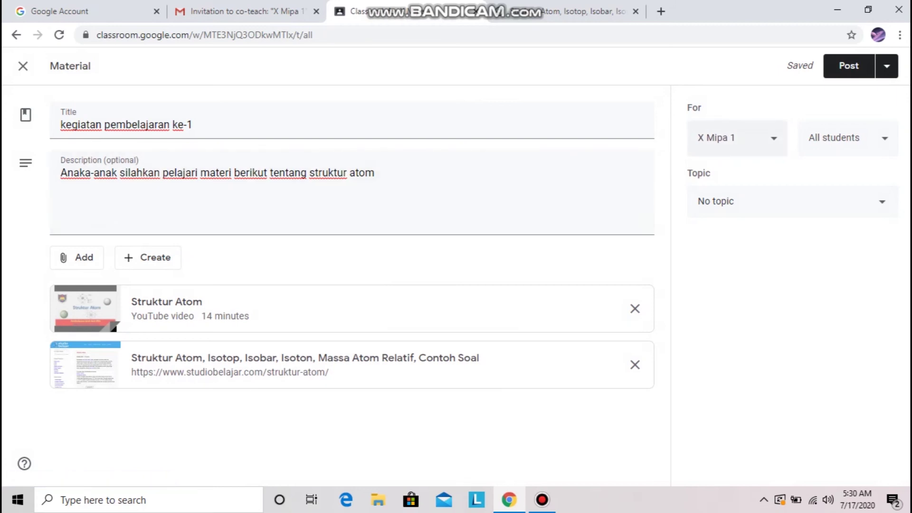
# Keep the material for X Mipa 1 only, file it under the Kimia topic, and post it
pyautogui.click(774, 138)
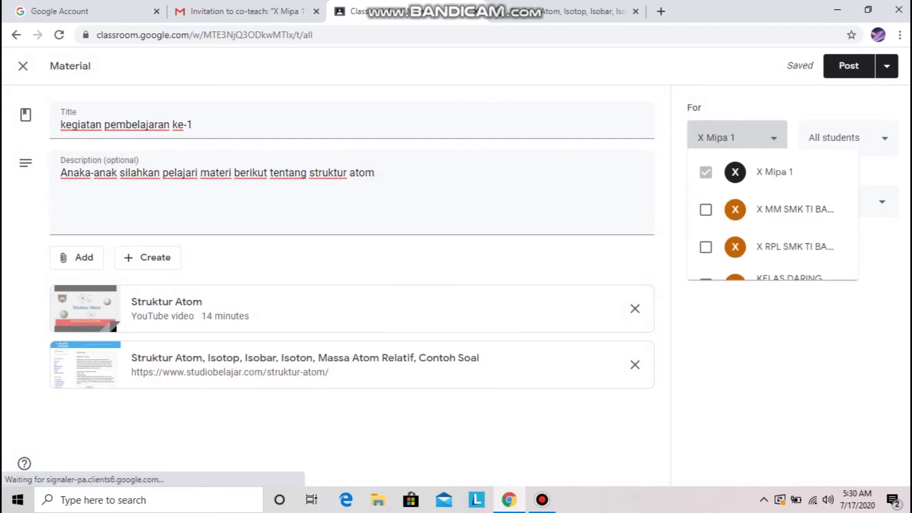
pyautogui.click(774, 138)
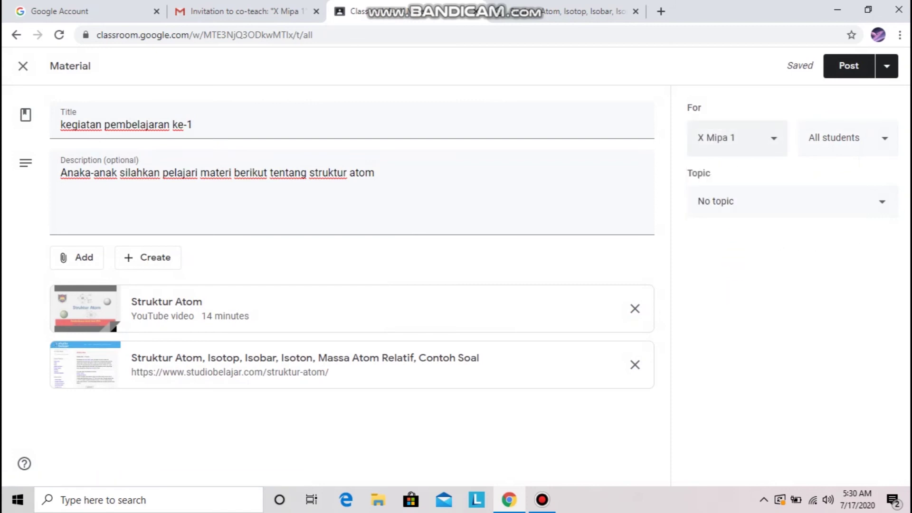
pyautogui.click(881, 202)
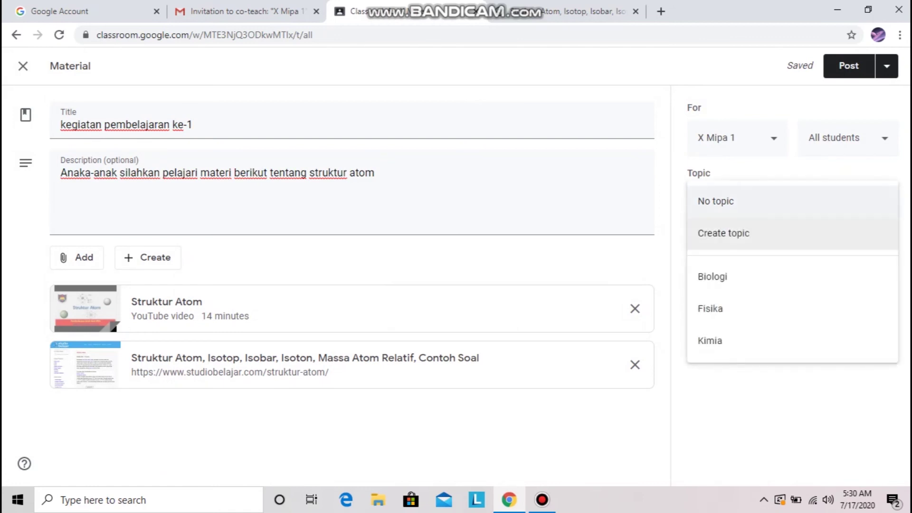
pyautogui.click(727, 341)
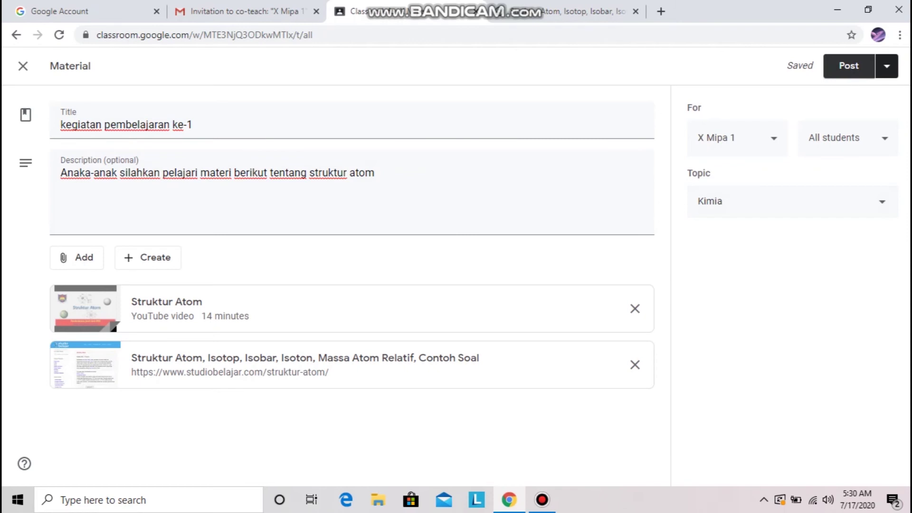
pyautogui.click(848, 65)
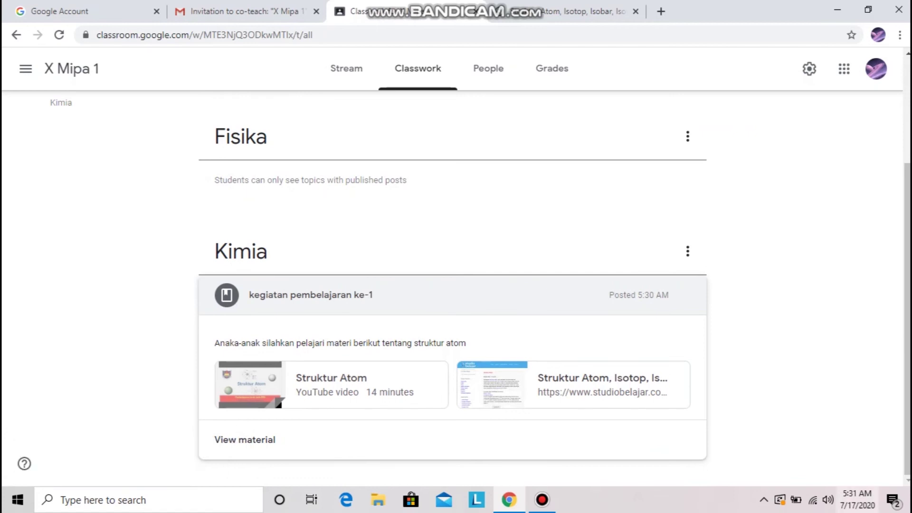
# Check the Classwork list with the new Kimia material, then bring up the Create menu for X Mipa 1
pyautogui.scroll(3, 570, 380)
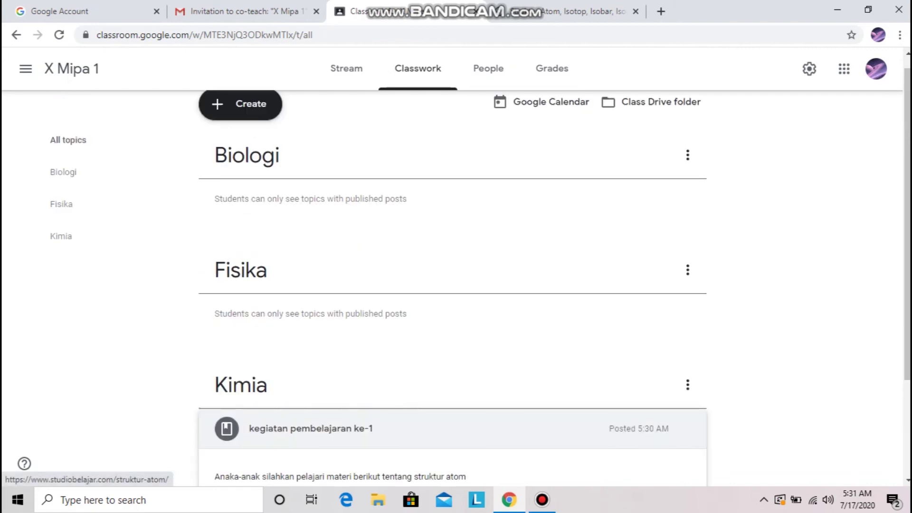
pyautogui.scroll(-3, 451, 304)
pyautogui.scroll(3, 451, 304)
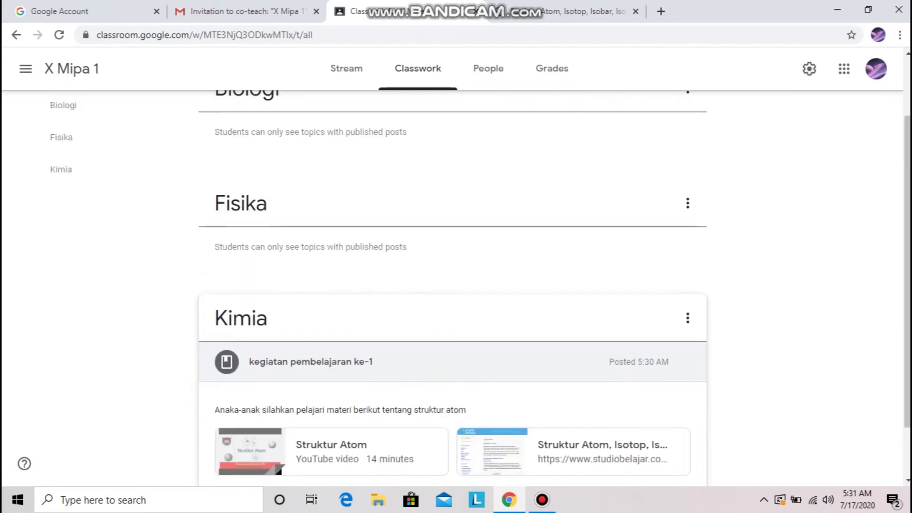
pyautogui.click(240, 117)
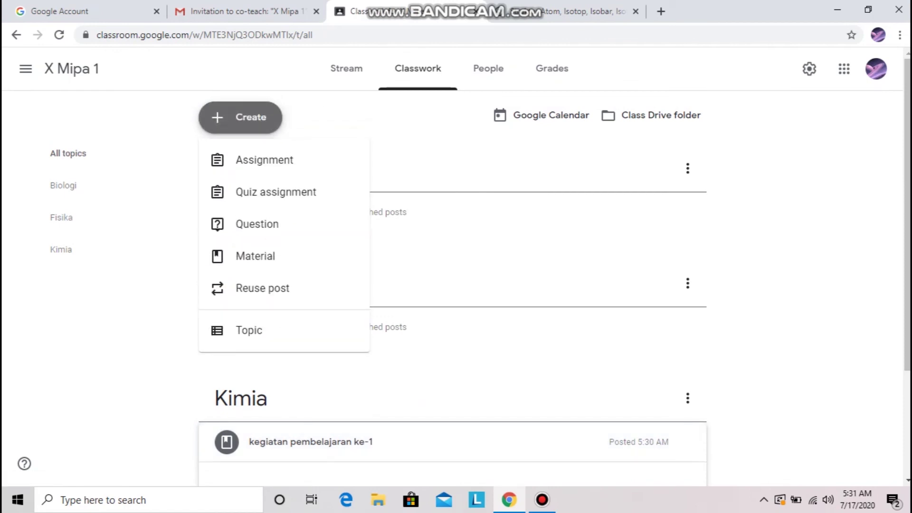
# Create a quiz assignment titled 'penilaian KD 3.1' and bring up the attachment options
pyautogui.click(257, 192)
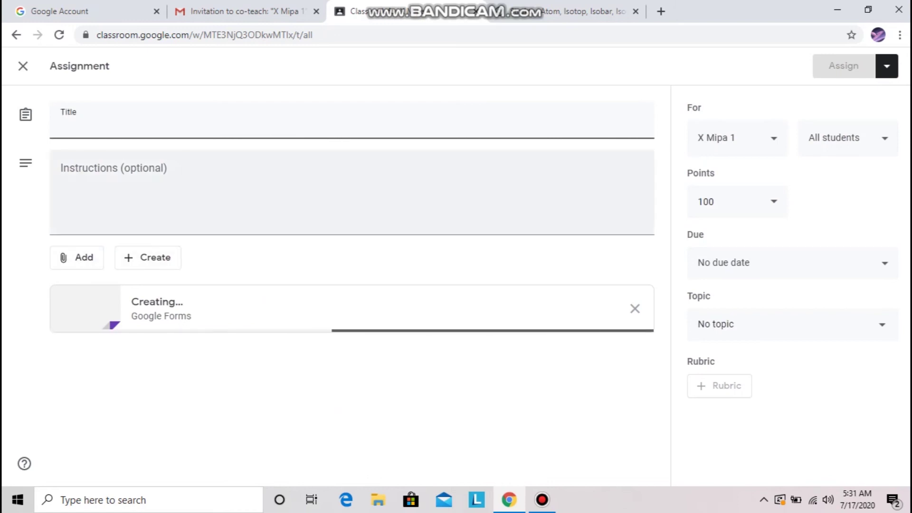
pyautogui.write('penilai')
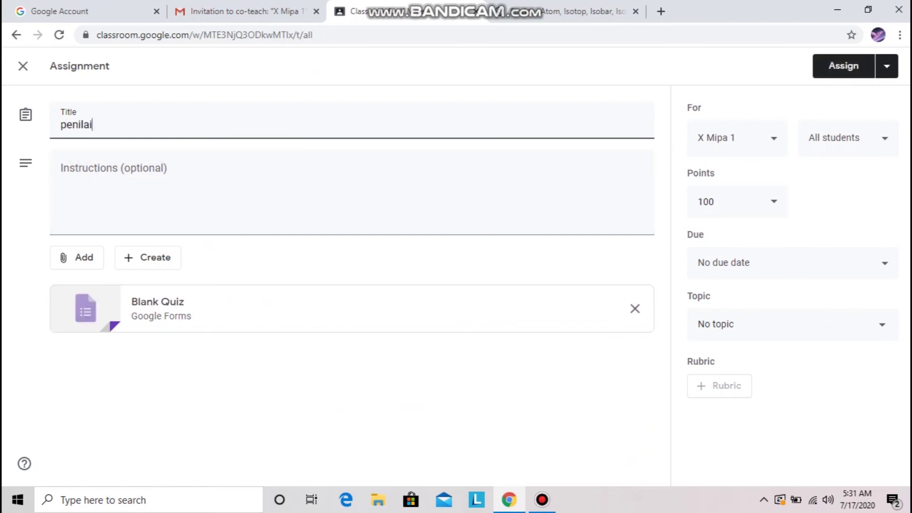
pyautogui.write('an KD 3.1')
pyautogui.click(62, 171)
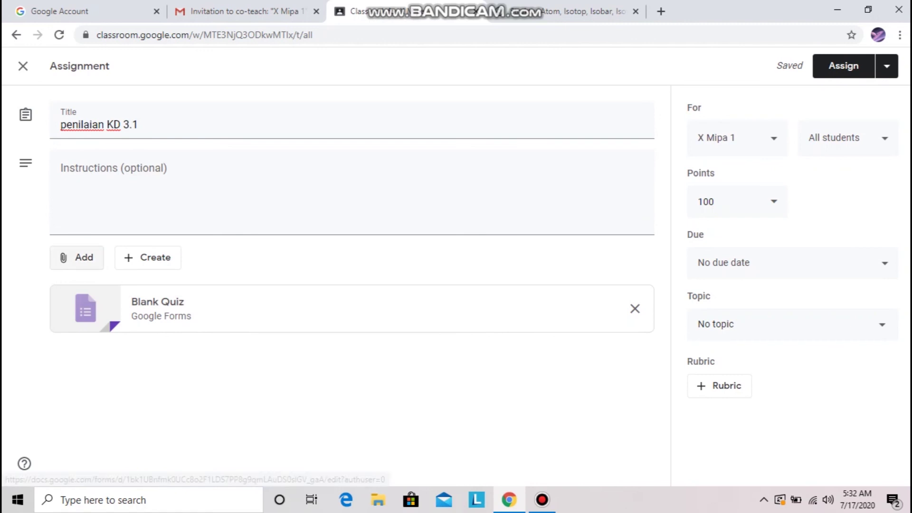
pyautogui.click(76, 257)
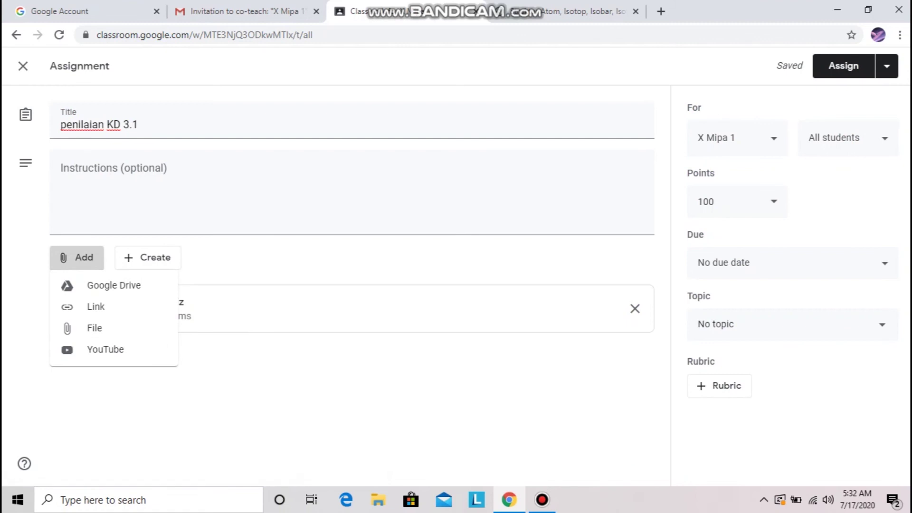
# Attach Blank Quiz from Drive folder Classroom > KELAS DARING KIMIA XI IPA KELAS XI, removing the auto-created one
pyautogui.click(113, 285)
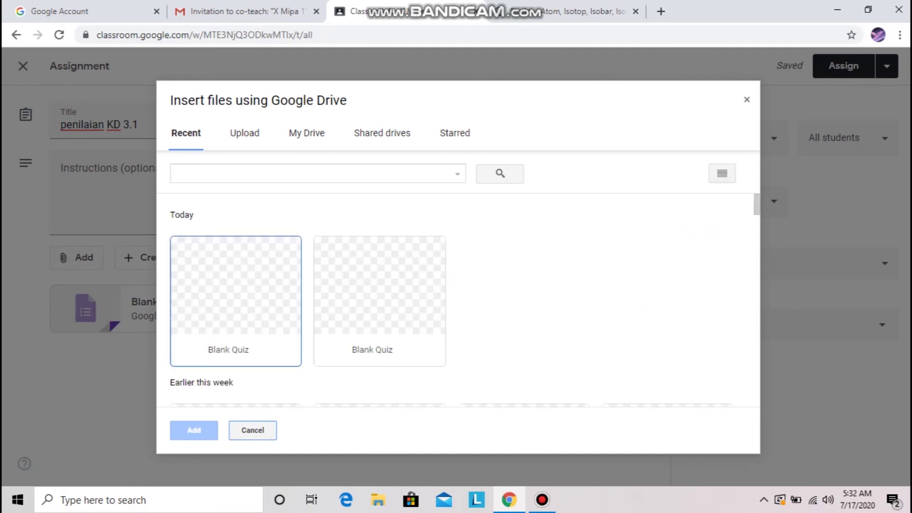
pyautogui.scroll(-1, 458, 301)
pyautogui.scroll(-2, 458, 300)
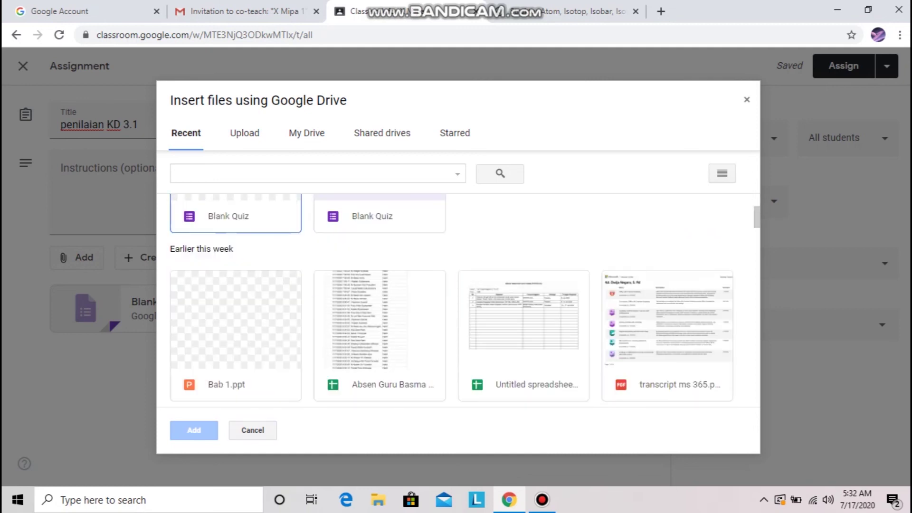
pyautogui.click(306, 133)
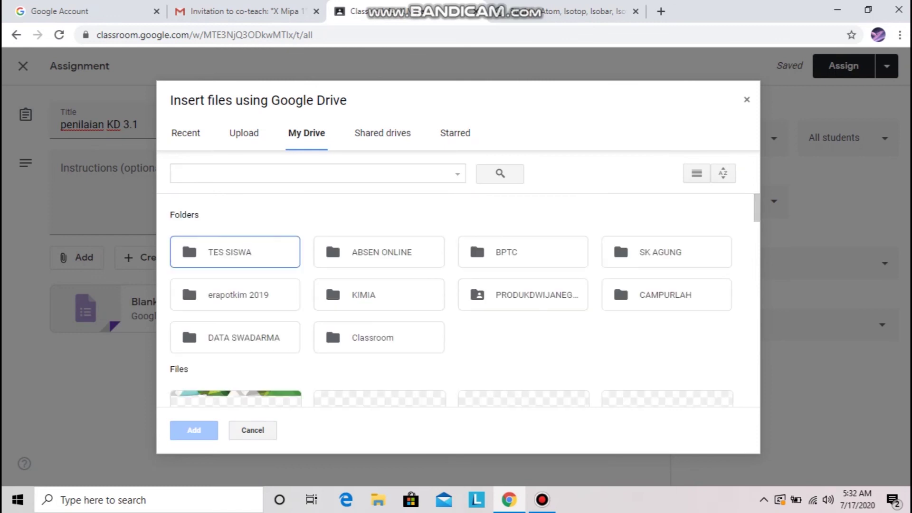
pyautogui.doubleClick(379, 338)
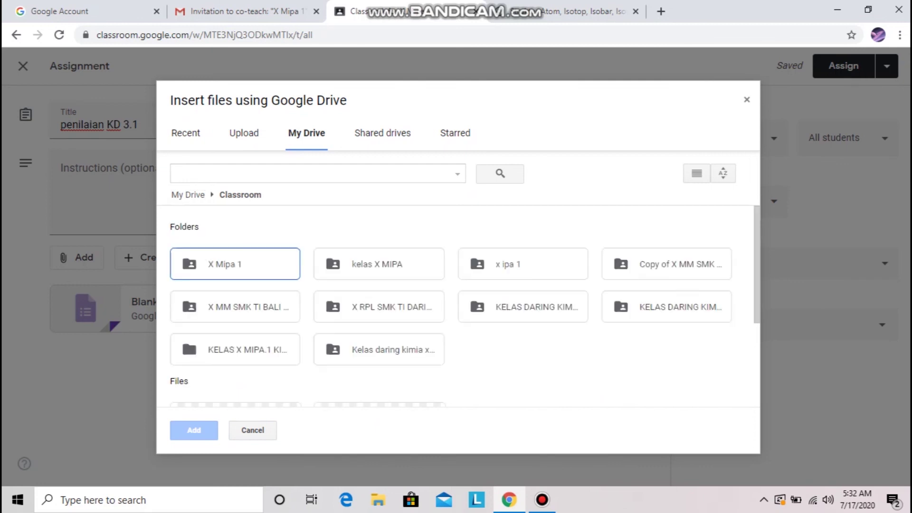
pyautogui.click(541, 308)
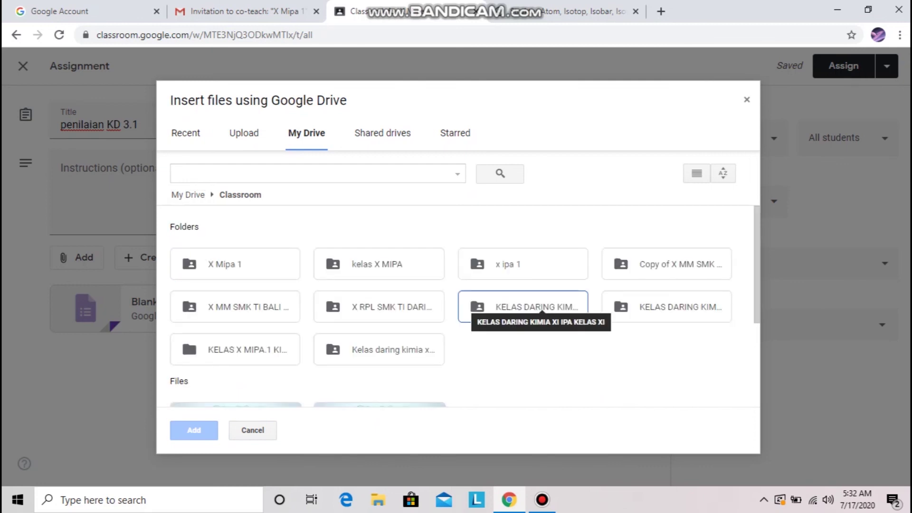
pyautogui.doubleClick(542, 308)
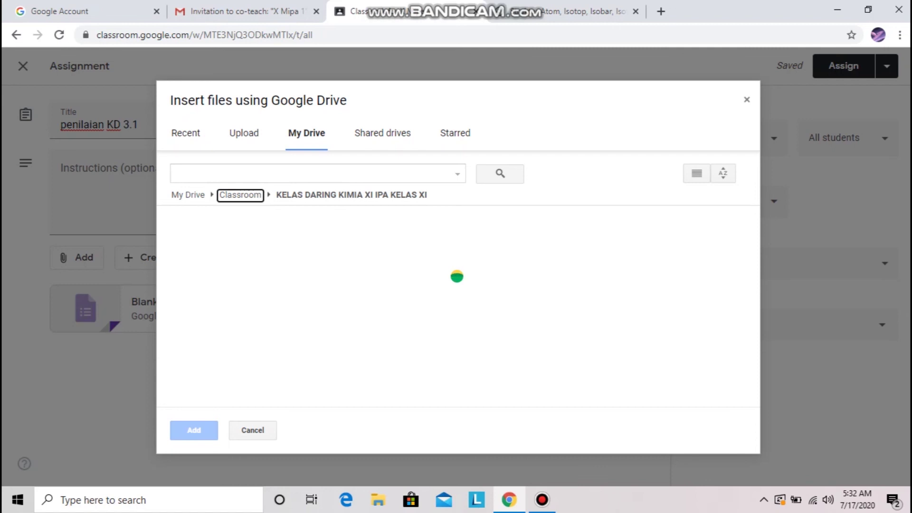
pyautogui.scroll(-2, 379, 304)
pyautogui.click(379, 304)
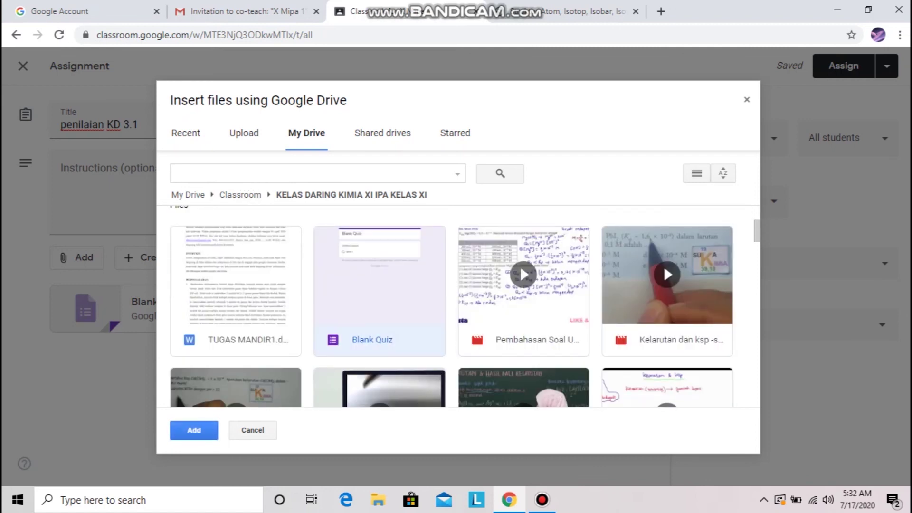
pyautogui.click(193, 430)
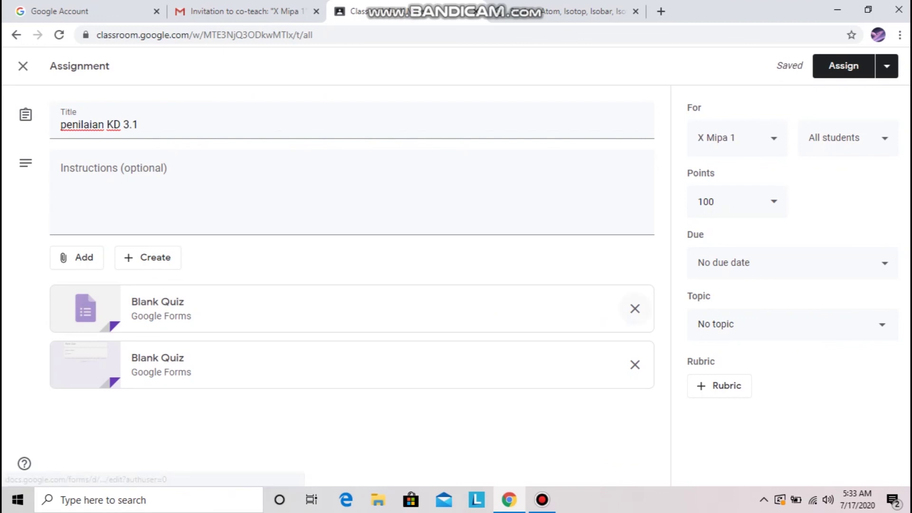
pyautogui.click(634, 308)
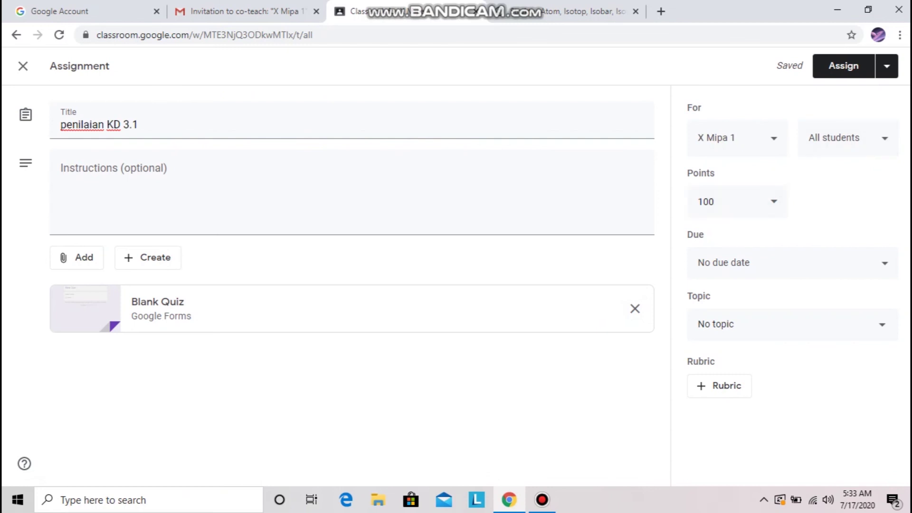
# Set the quiz due date to Jul 21, 2020 at 11:00 AM
pyautogui.click(793, 263)
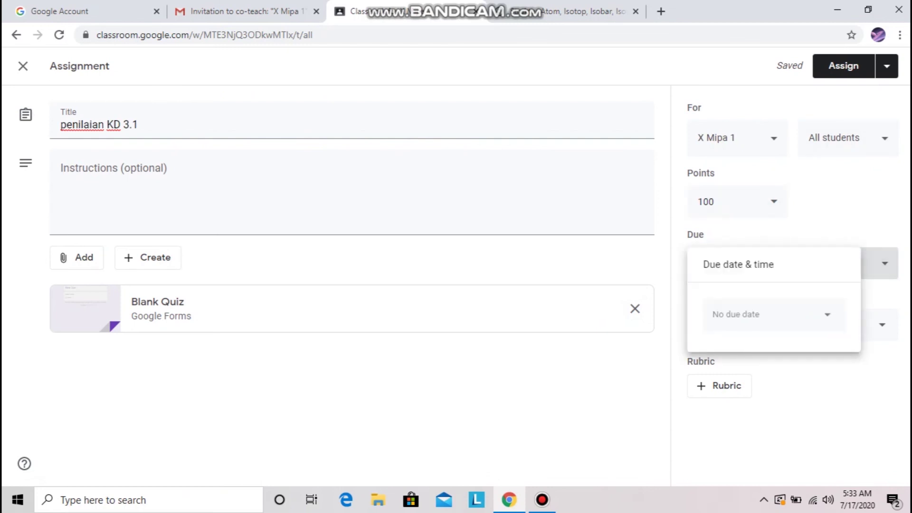
pyautogui.click(773, 314)
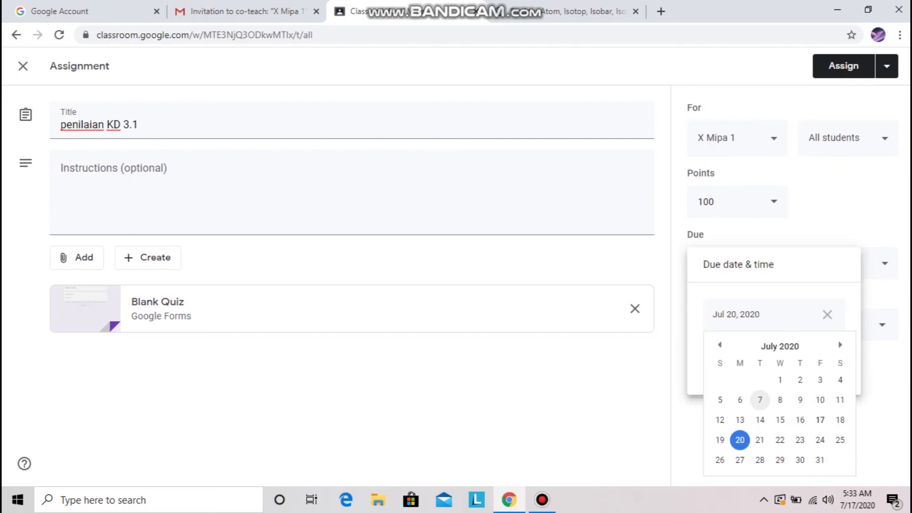
pyautogui.click(760, 440)
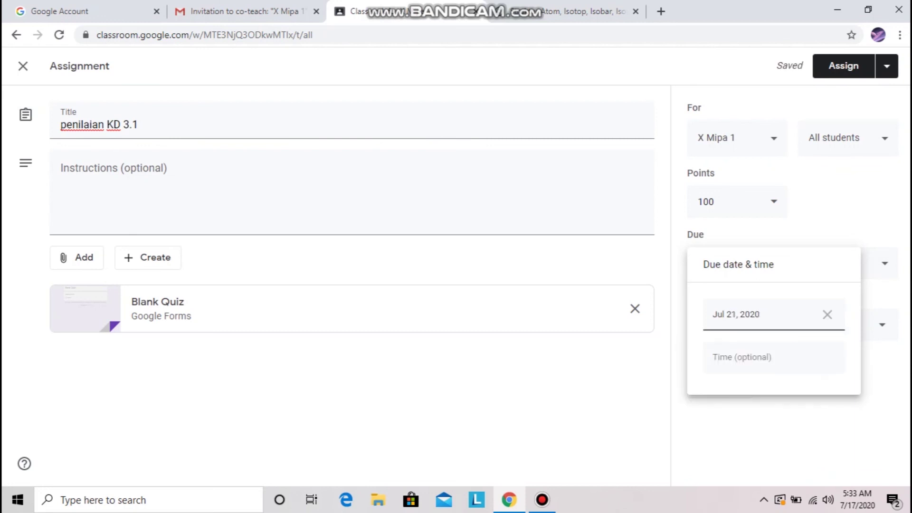
pyautogui.click(765, 358)
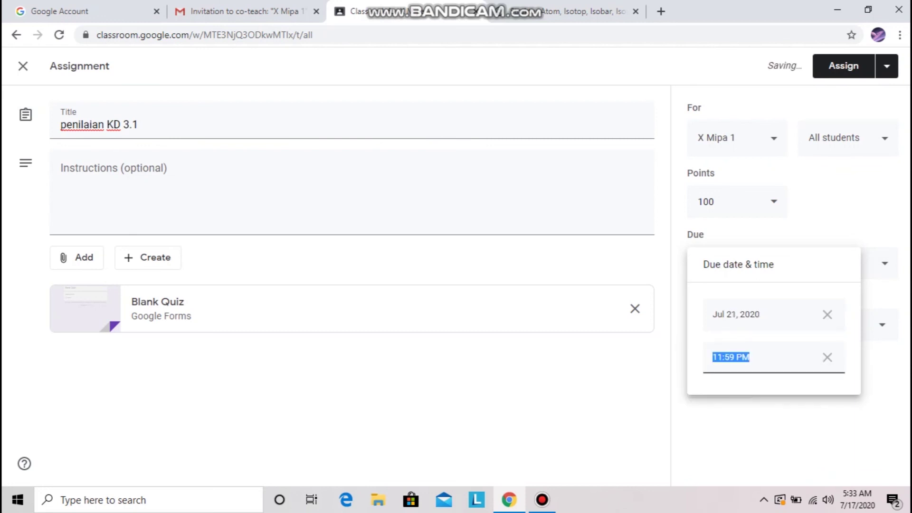
pyautogui.write('11:00 am')
pyautogui.press('Return')
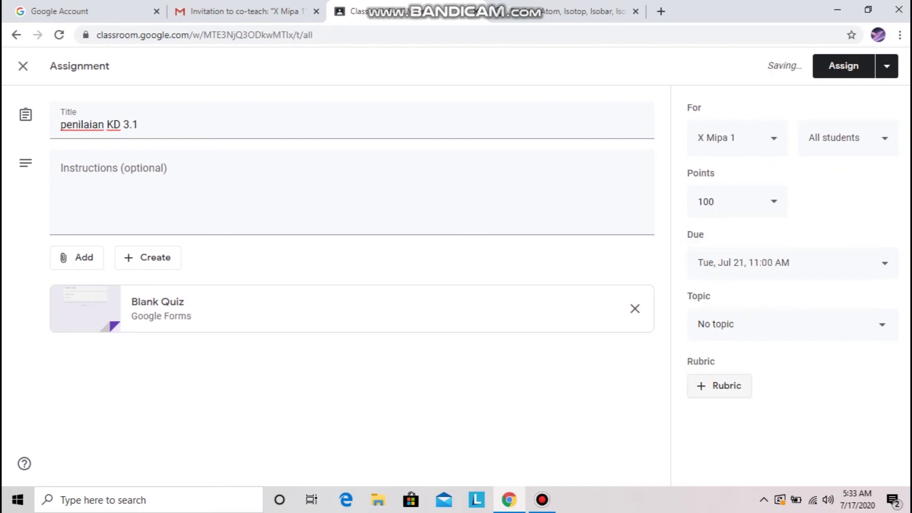
# File the quiz under the Kimia topic and assign it to the class
pyautogui.click(792, 324)
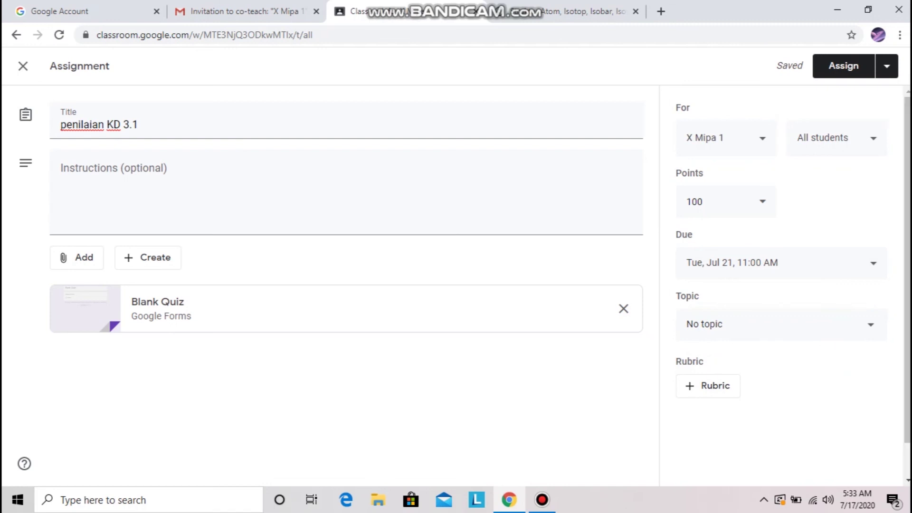
pyautogui.click(732, 448)
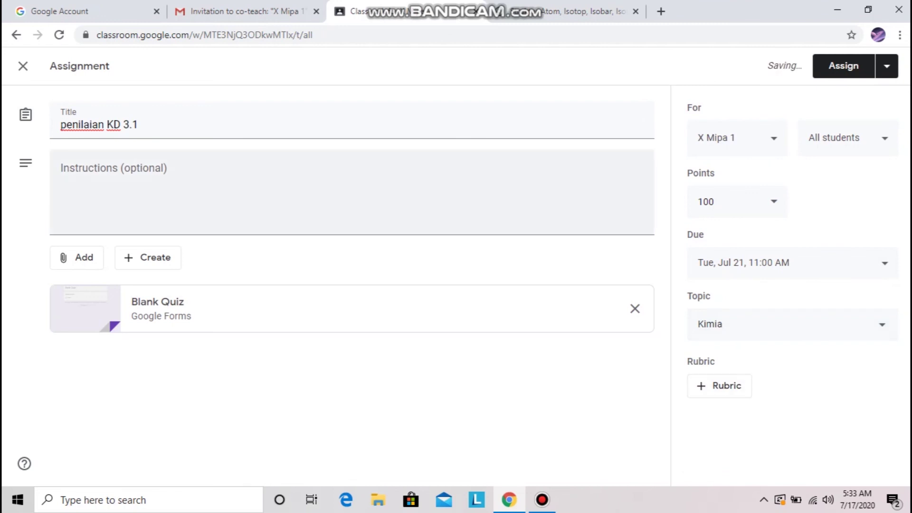
pyautogui.click(843, 66)
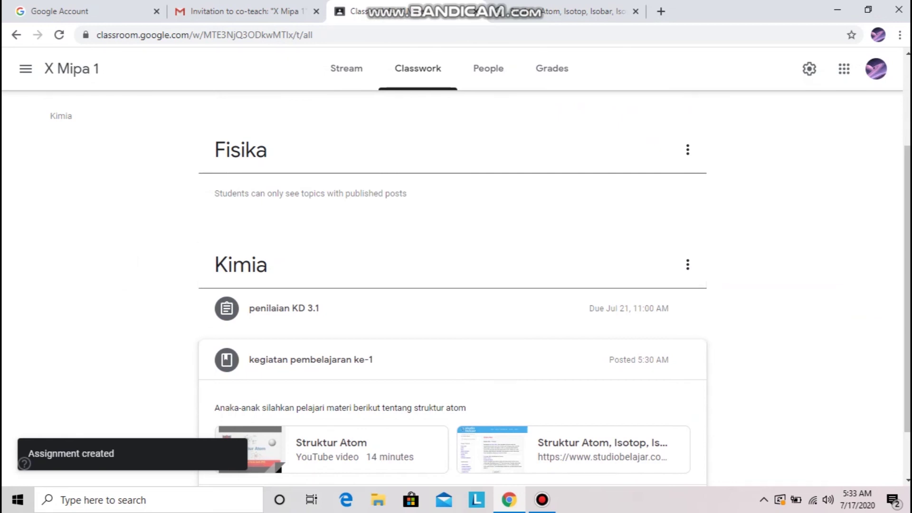
pyautogui.scroll(-2, 453, 309)
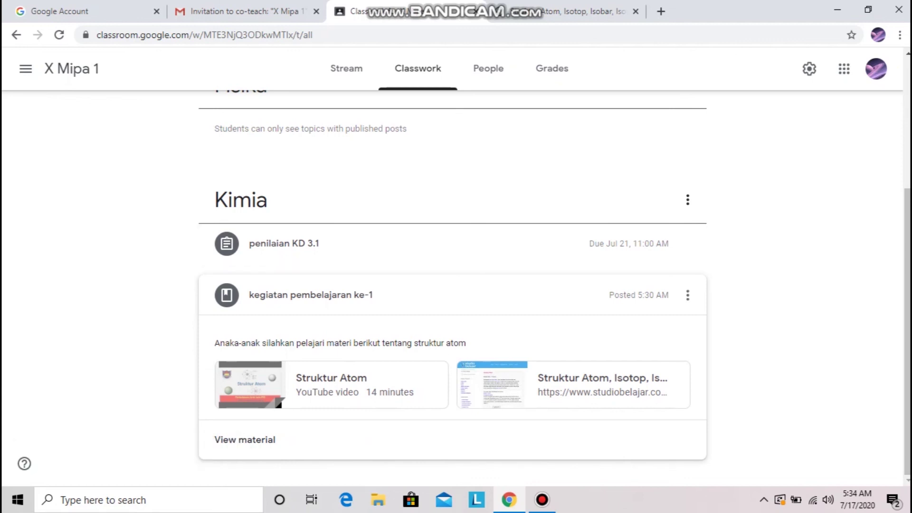
pyautogui.scroll(4, 452, 285)
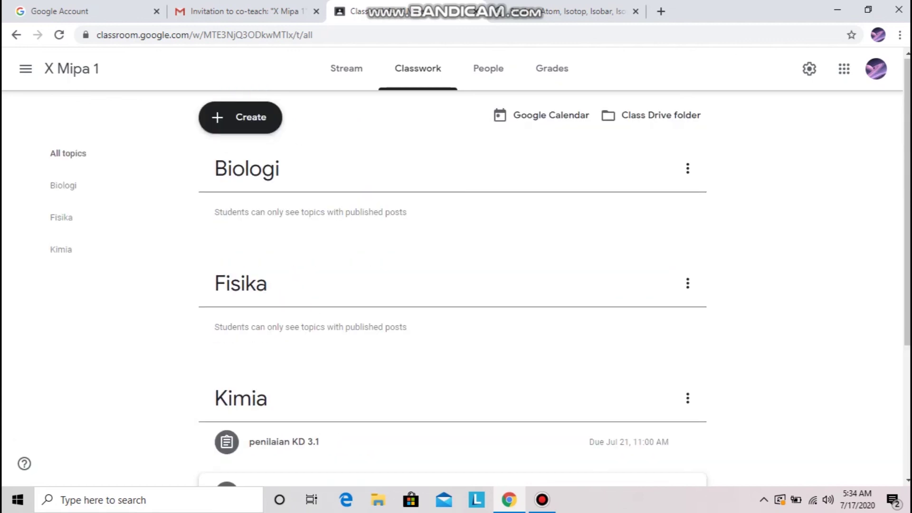
pyautogui.scroll(-4, 452, 285)
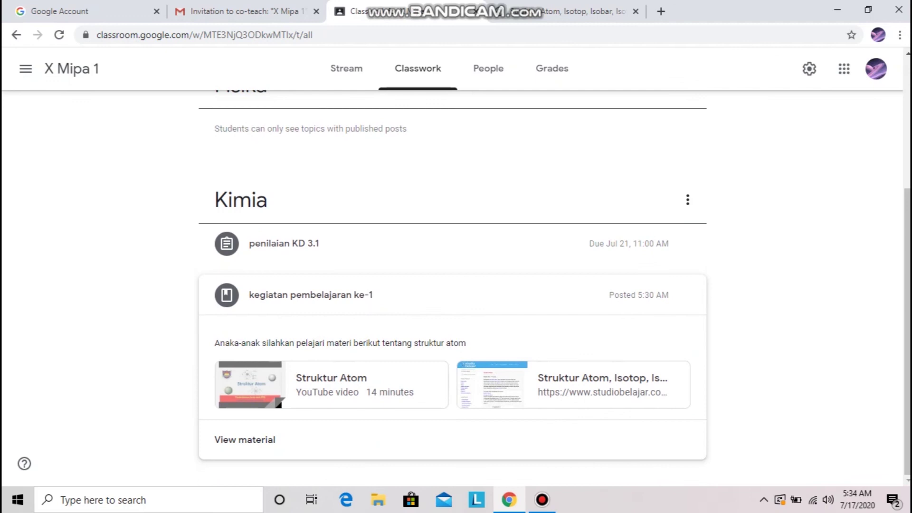
pyautogui.scroll(4, 452, 285)
pyautogui.scroll(-4, 452, 285)
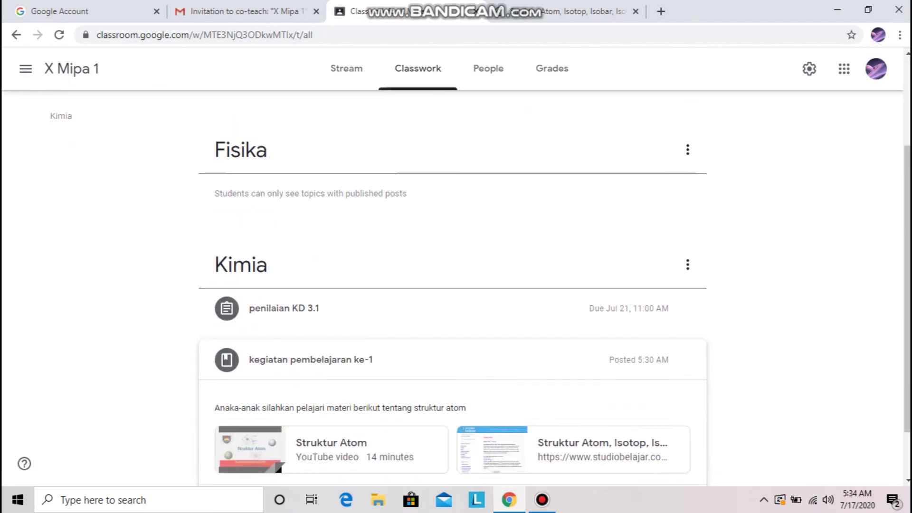